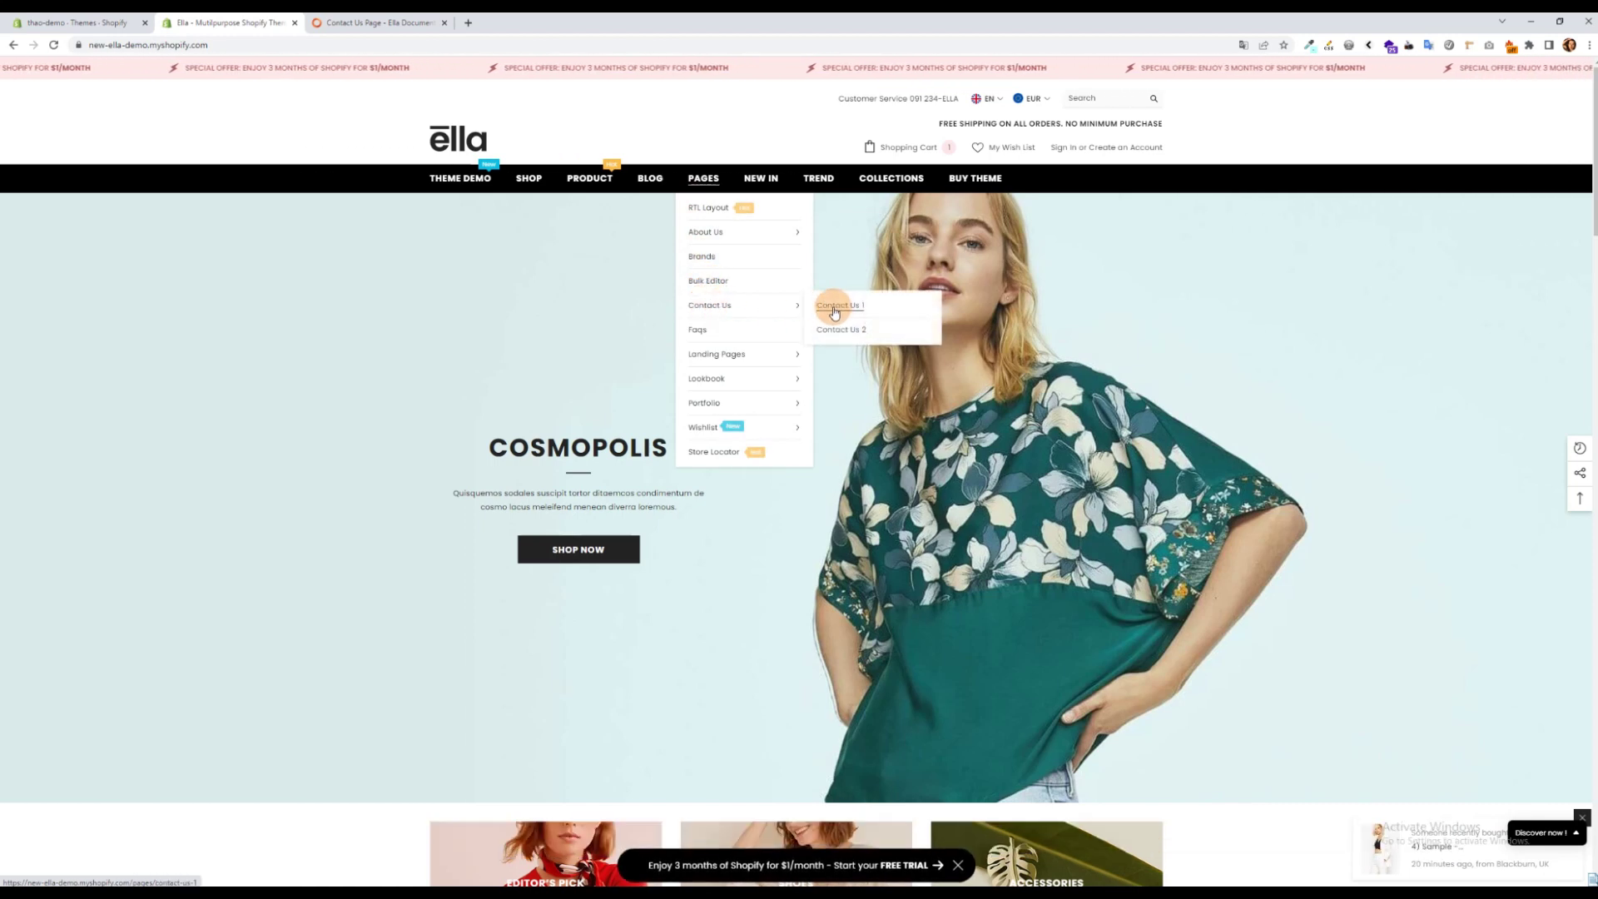
- Open the Ella demo's Contact Us 1 page from the Pages menu
{"action": "left_click", "coordinate": [847, 313]}
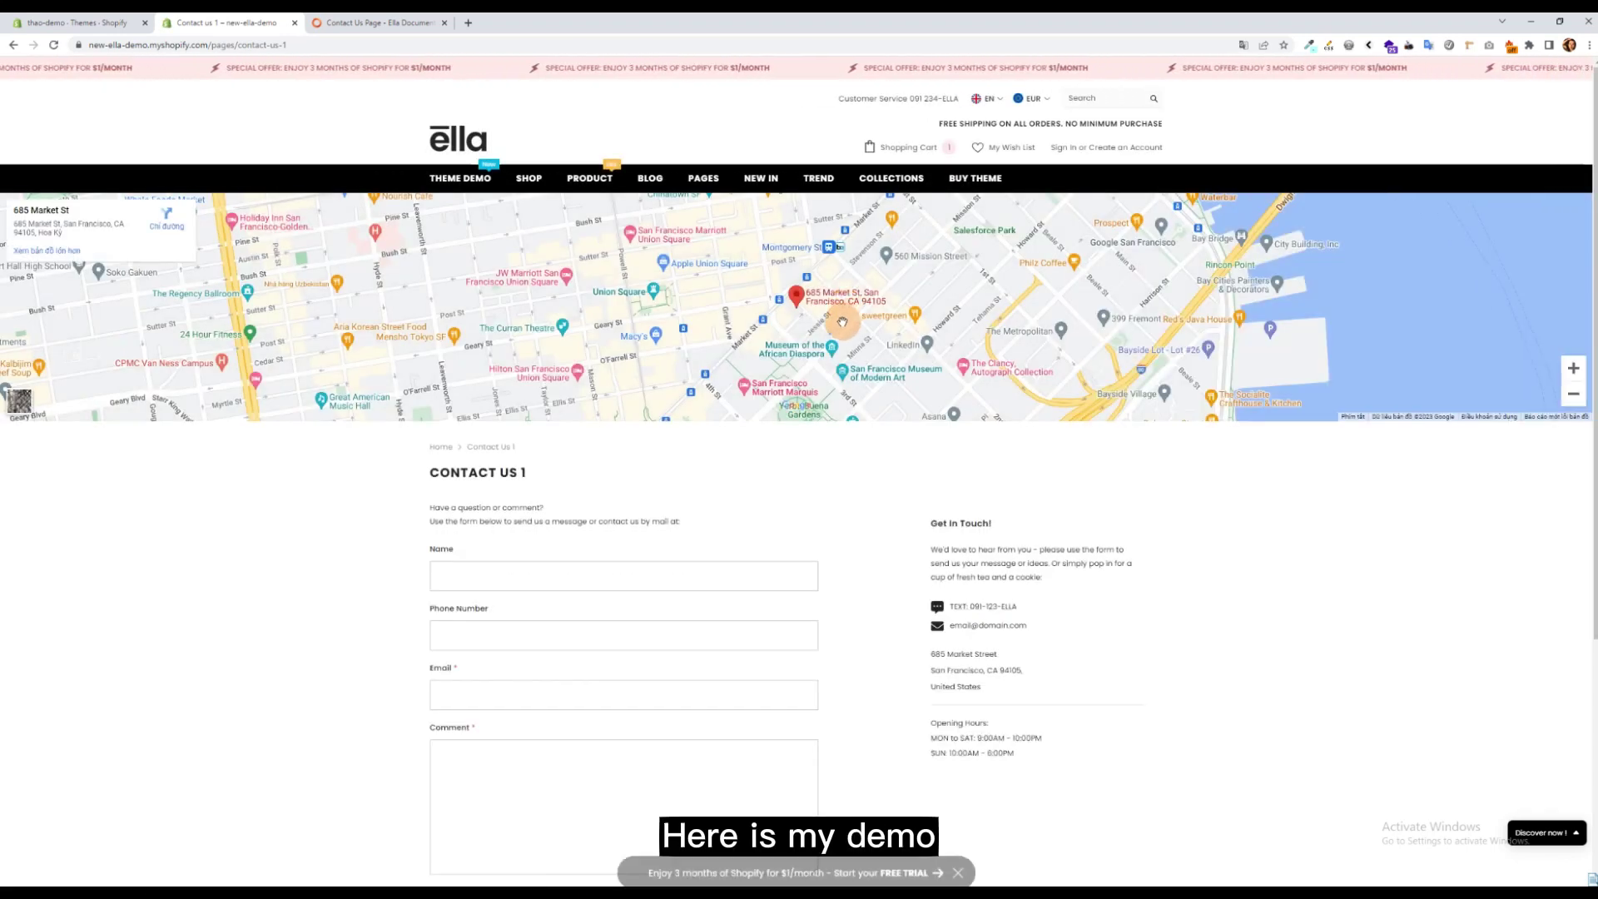
{"action": "scroll", "coordinate": [842, 323], "scroll_direction": "down", "scroll_amount": 5}
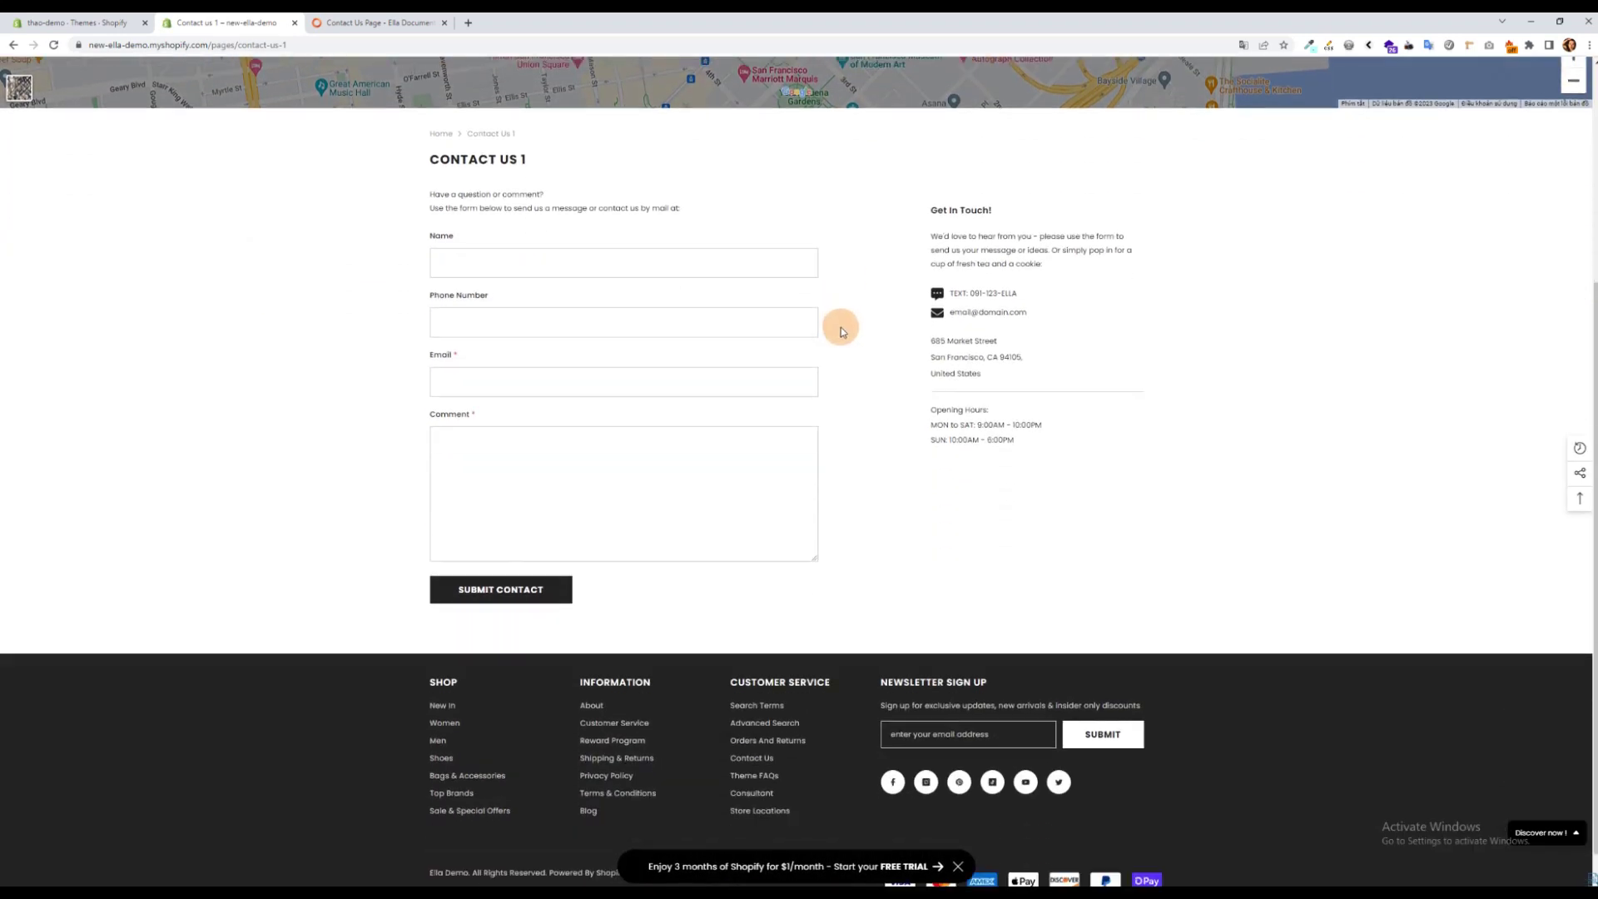
{"action": "scroll", "coordinate": [841, 329], "scroll_direction": "up", "scroll_amount": 3}
{"action": "scroll", "coordinate": [841, 333], "scroll_direction": "up", "scroll_amount": 1}
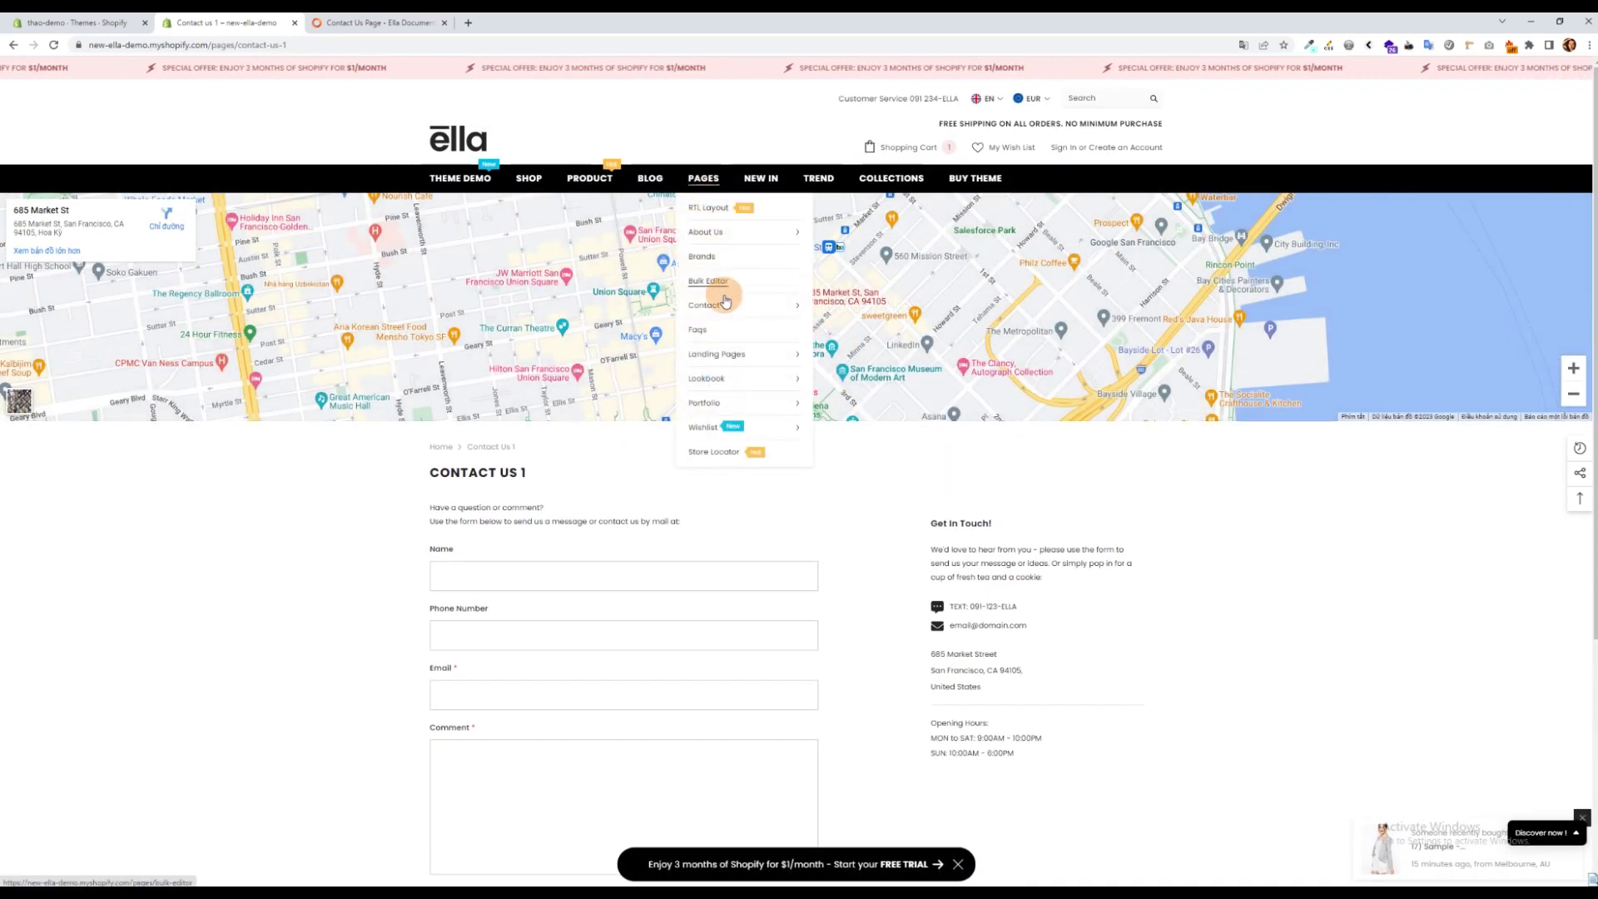
{"action": "mouse_move", "coordinate": [711, 306]}
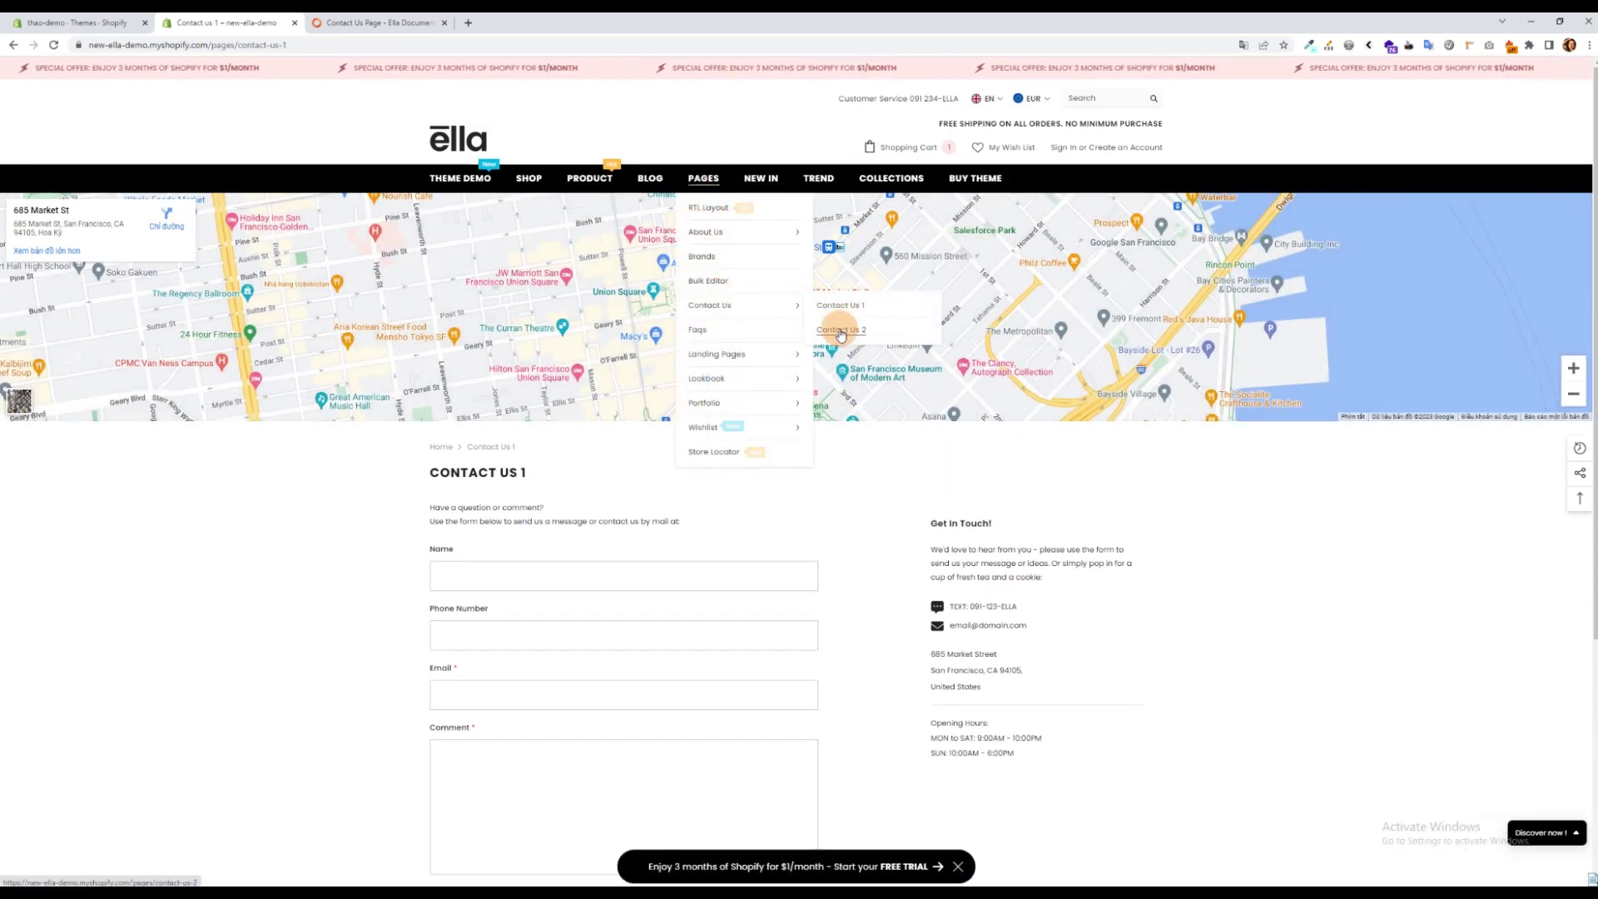
- Review the Contact Us 2 demo page, then open the Shopify admin's Pages list
{"action": "left_click", "coordinate": [841, 332]}
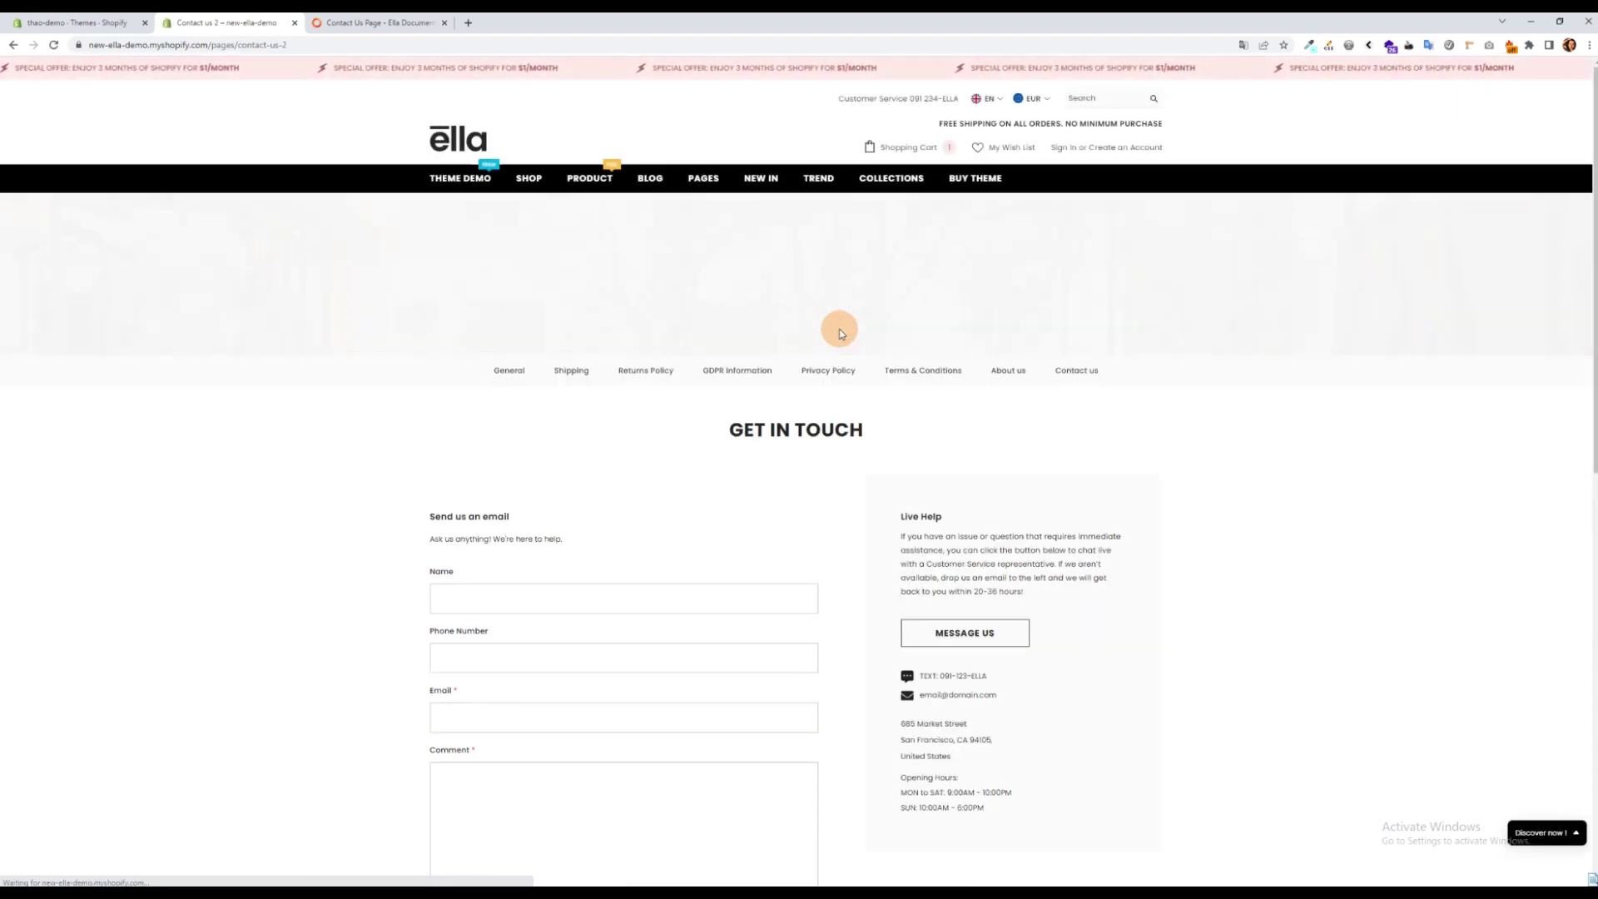
{"action": "scroll", "coordinate": [841, 331], "scroll_direction": "down", "scroll_amount": 2}
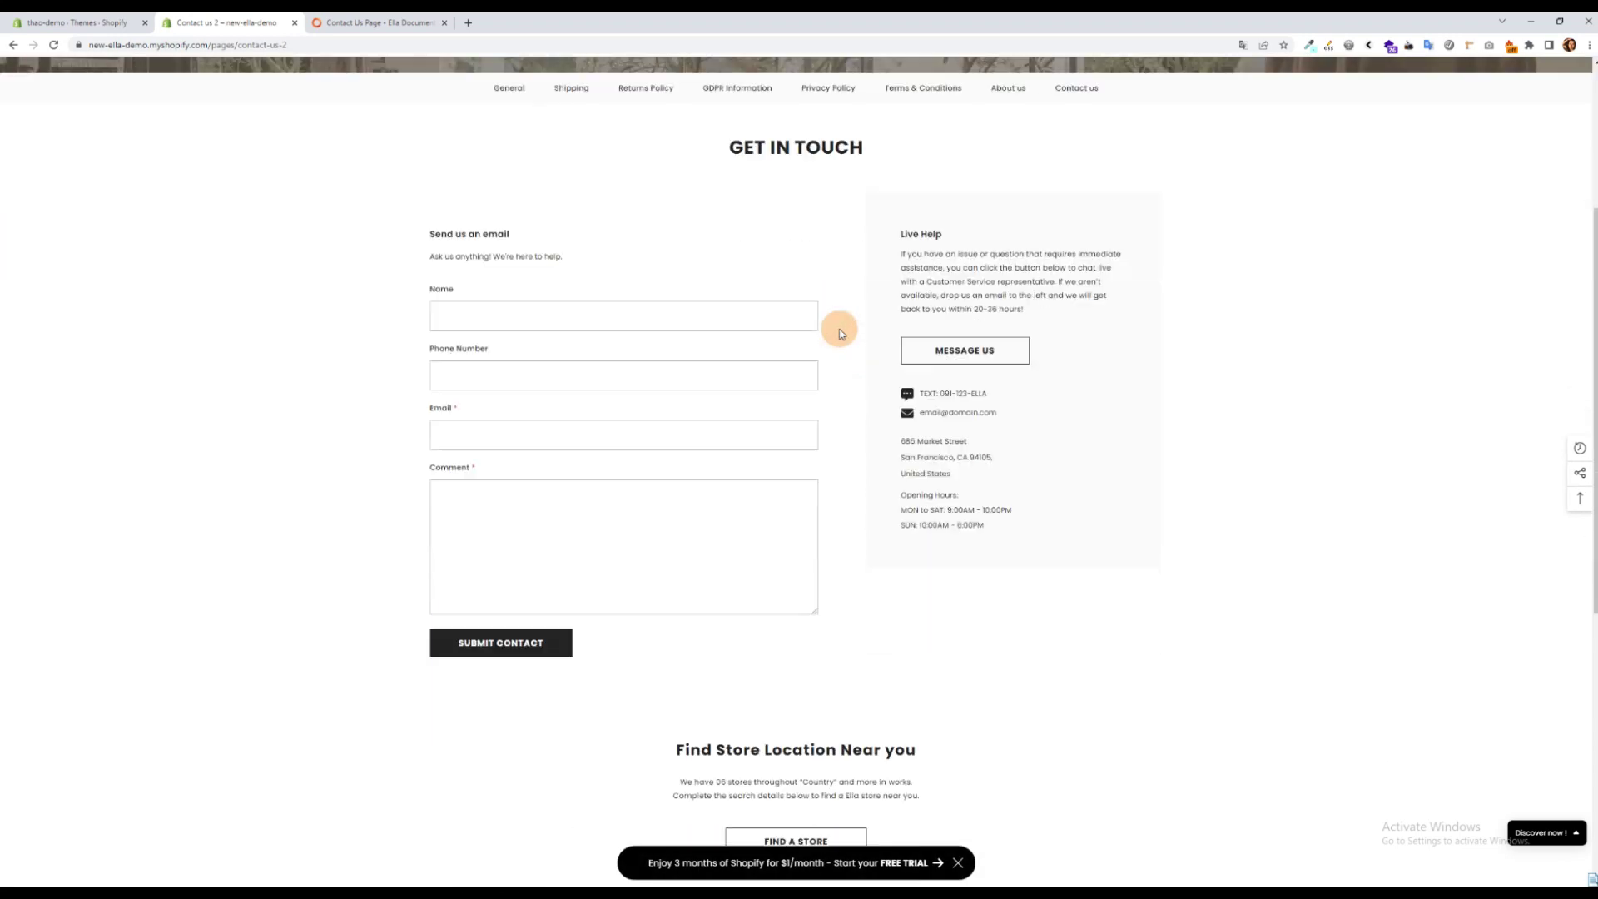
{"action": "scroll", "coordinate": [840, 331], "scroll_direction": "down", "scroll_amount": 1}
{"action": "scroll", "coordinate": [841, 331], "scroll_direction": "down", "scroll_amount": 1}
{"action": "scroll", "coordinate": [841, 332], "scroll_direction": "down", "scroll_amount": 2}
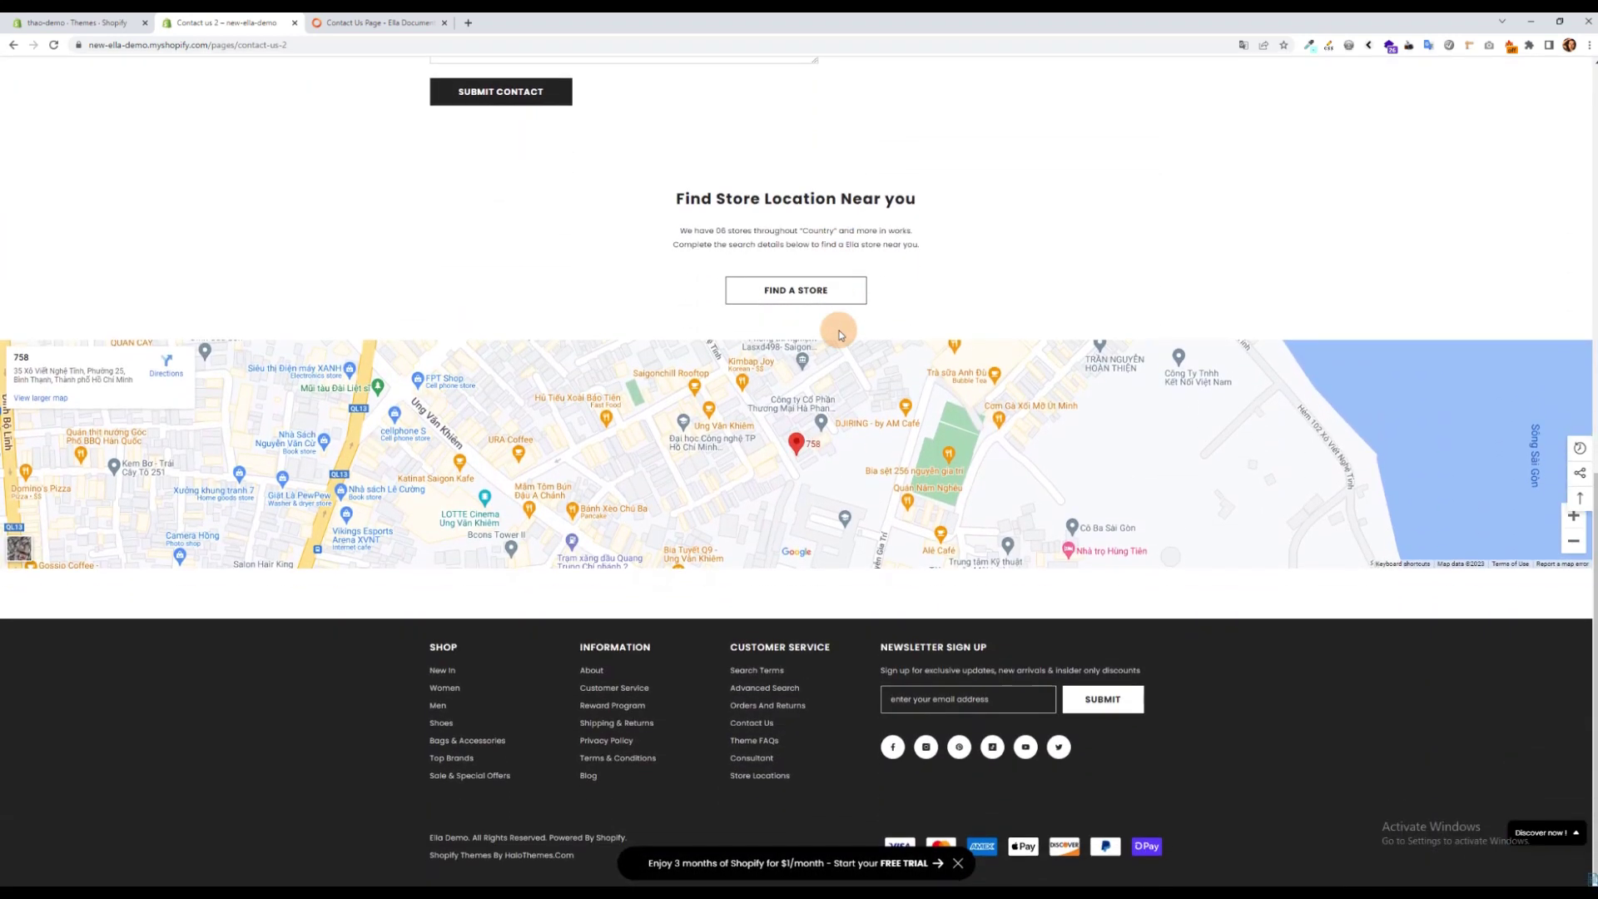
{"action": "scroll", "coordinate": [840, 331], "scroll_direction": "up", "scroll_amount": 2}
{"action": "scroll", "coordinate": [841, 336], "scroll_direction": "up", "scroll_amount": 2}
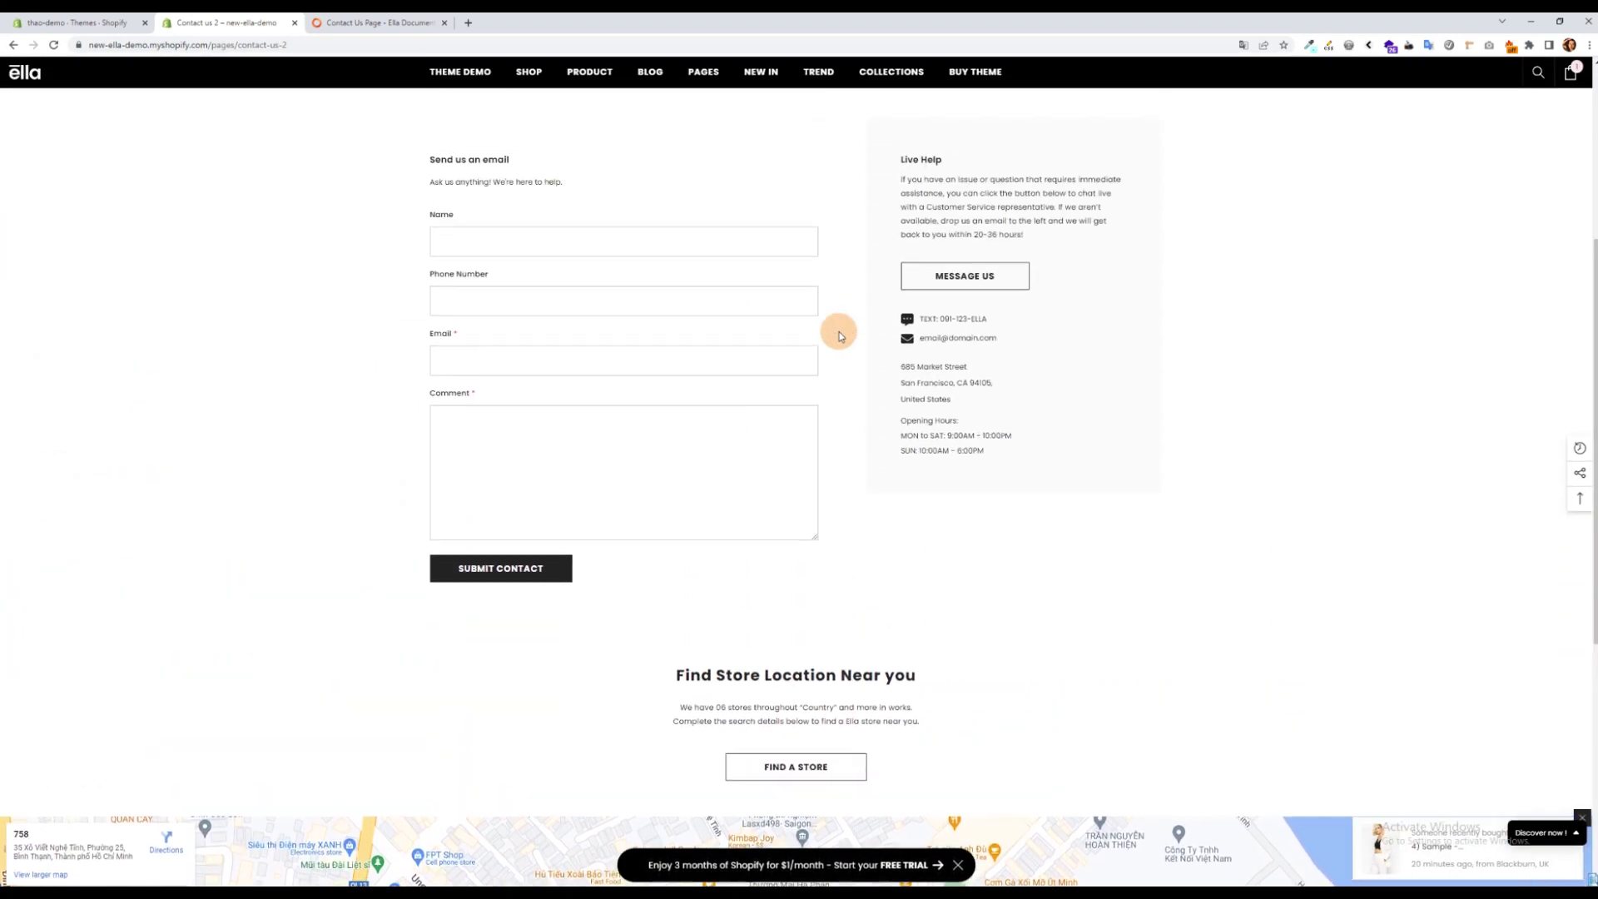
{"action": "scroll", "coordinate": [840, 336], "scroll_direction": "up", "scroll_amount": 1}
{"action": "scroll", "coordinate": [840, 335], "scroll_direction": "up", "scroll_amount": 2}
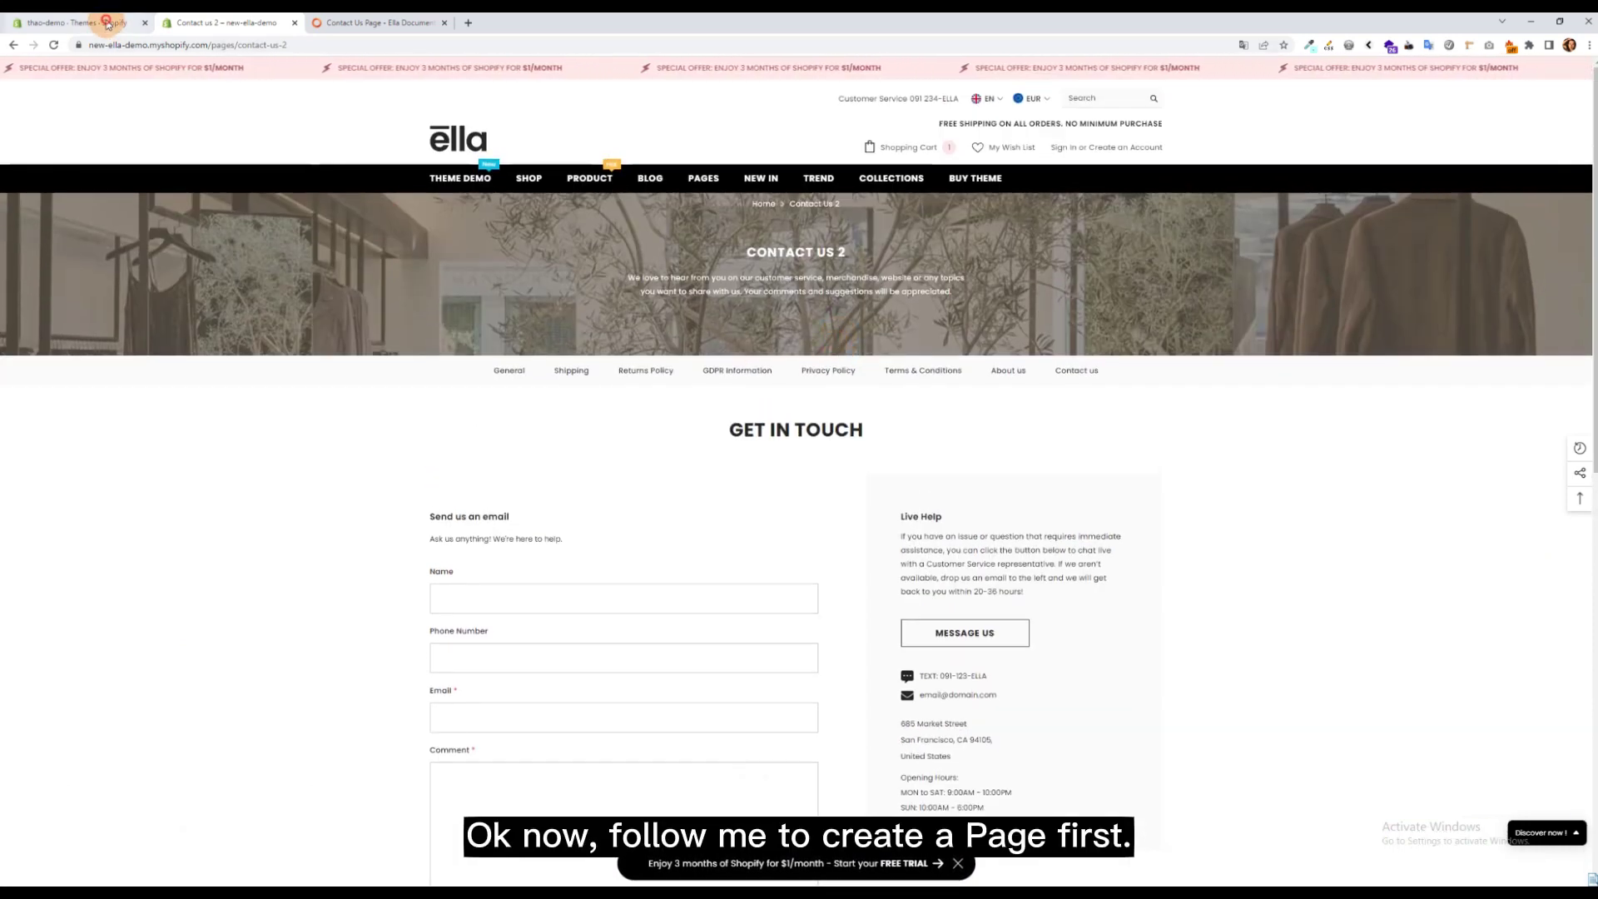
{"action": "left_click", "coordinate": [109, 24]}
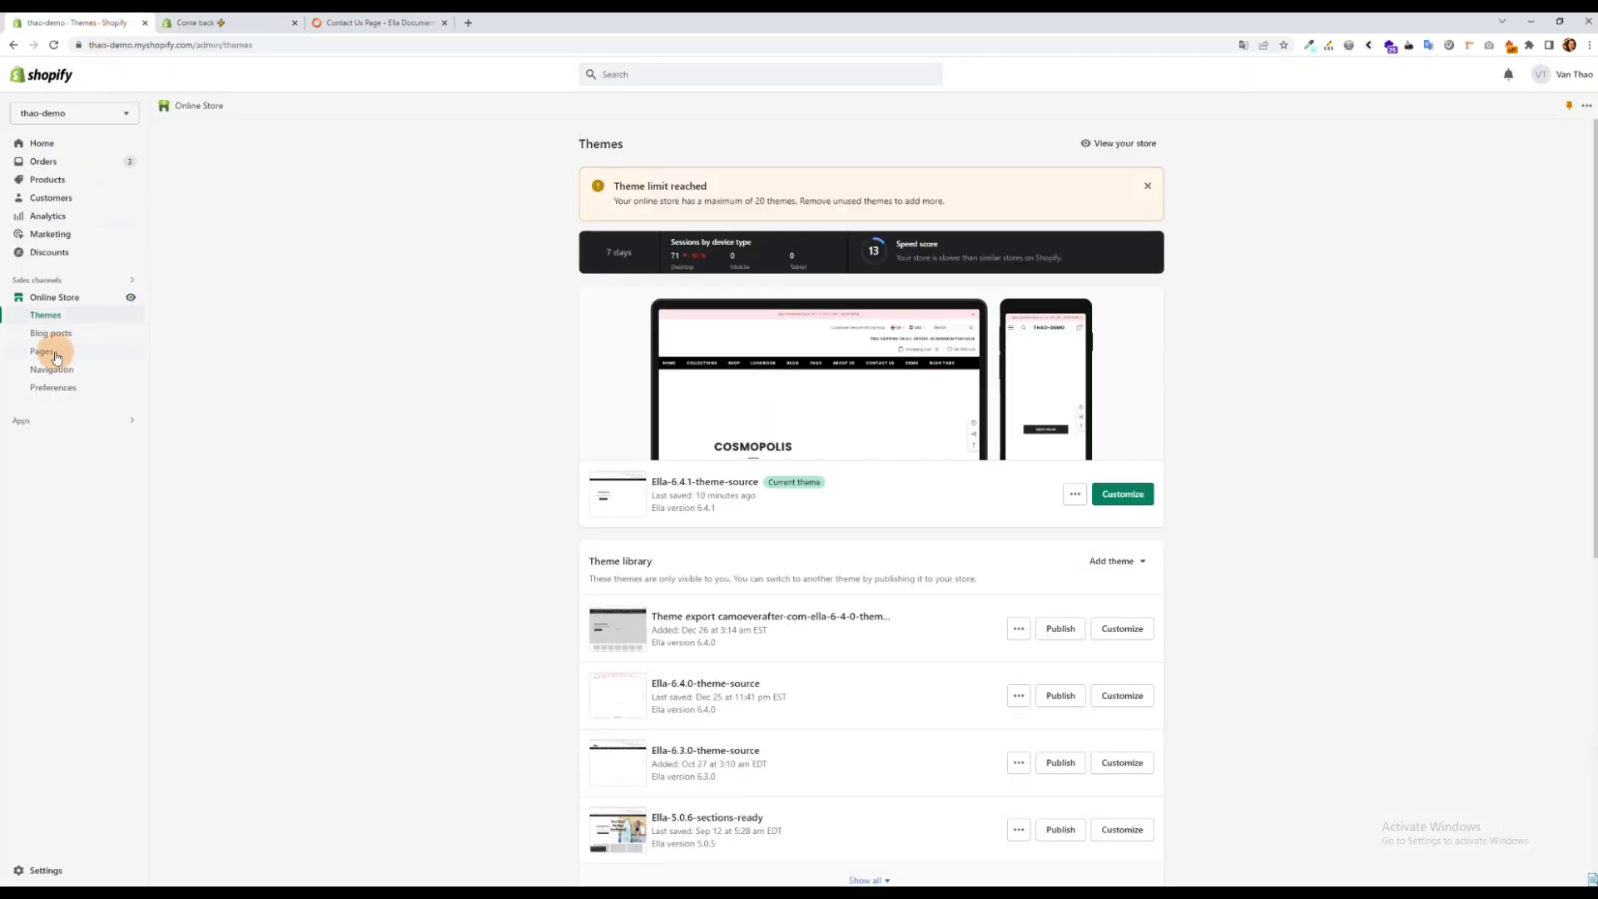
{"action": "left_click", "coordinate": [50, 351]}
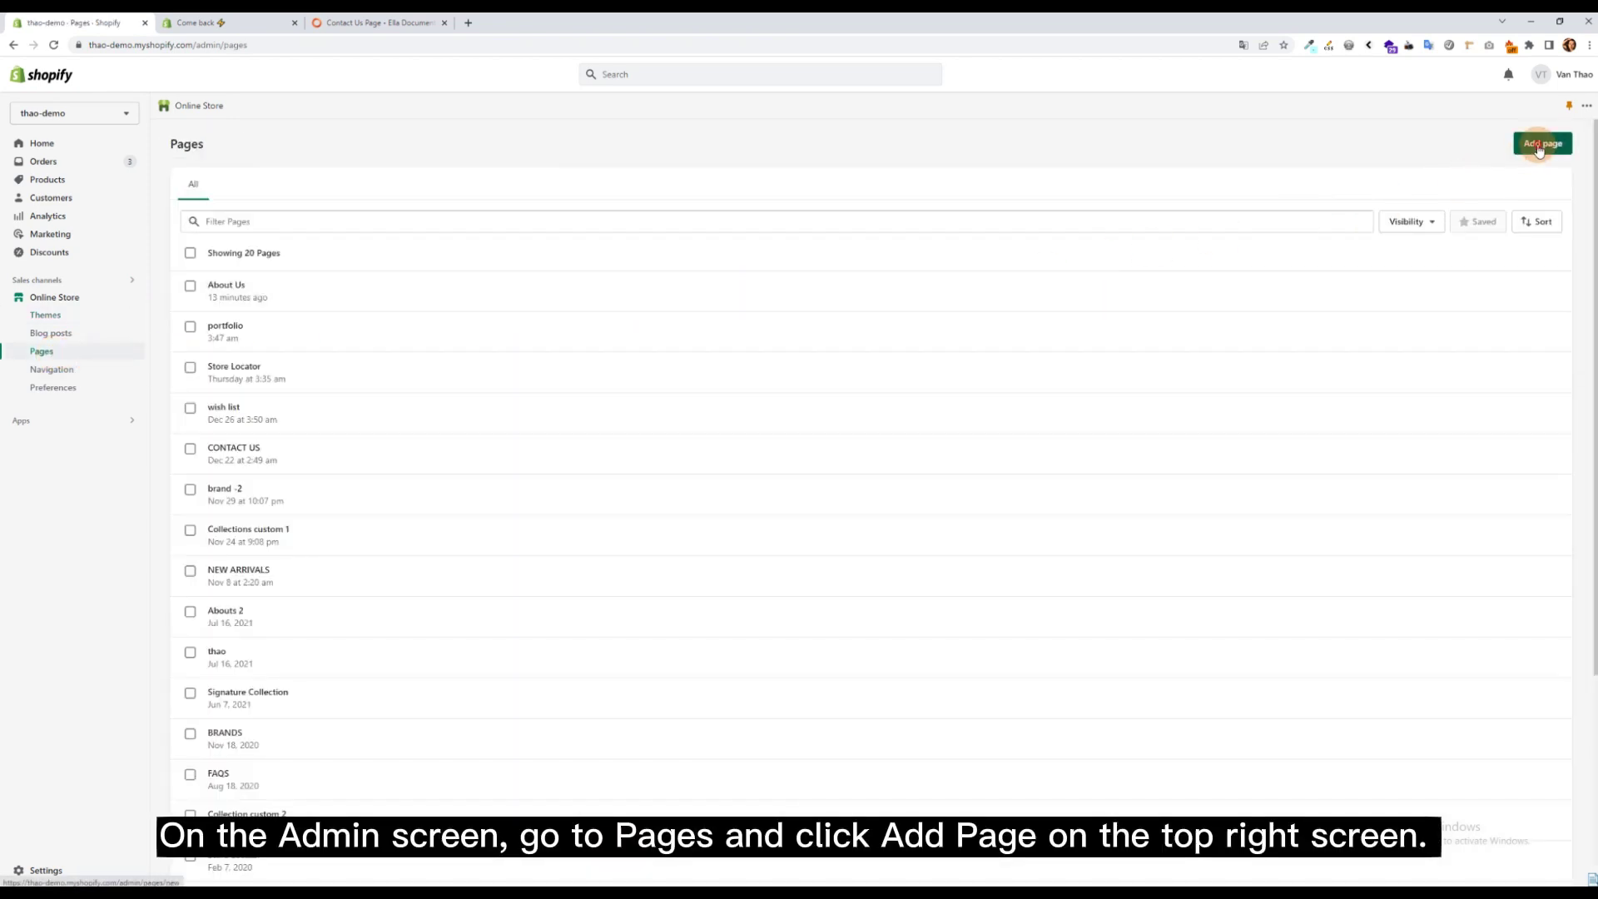
- Add a page titled 'Contact Us' on the template-contact-us-1 theme template and save it
{"action": "left_click", "coordinate": [1542, 144]}
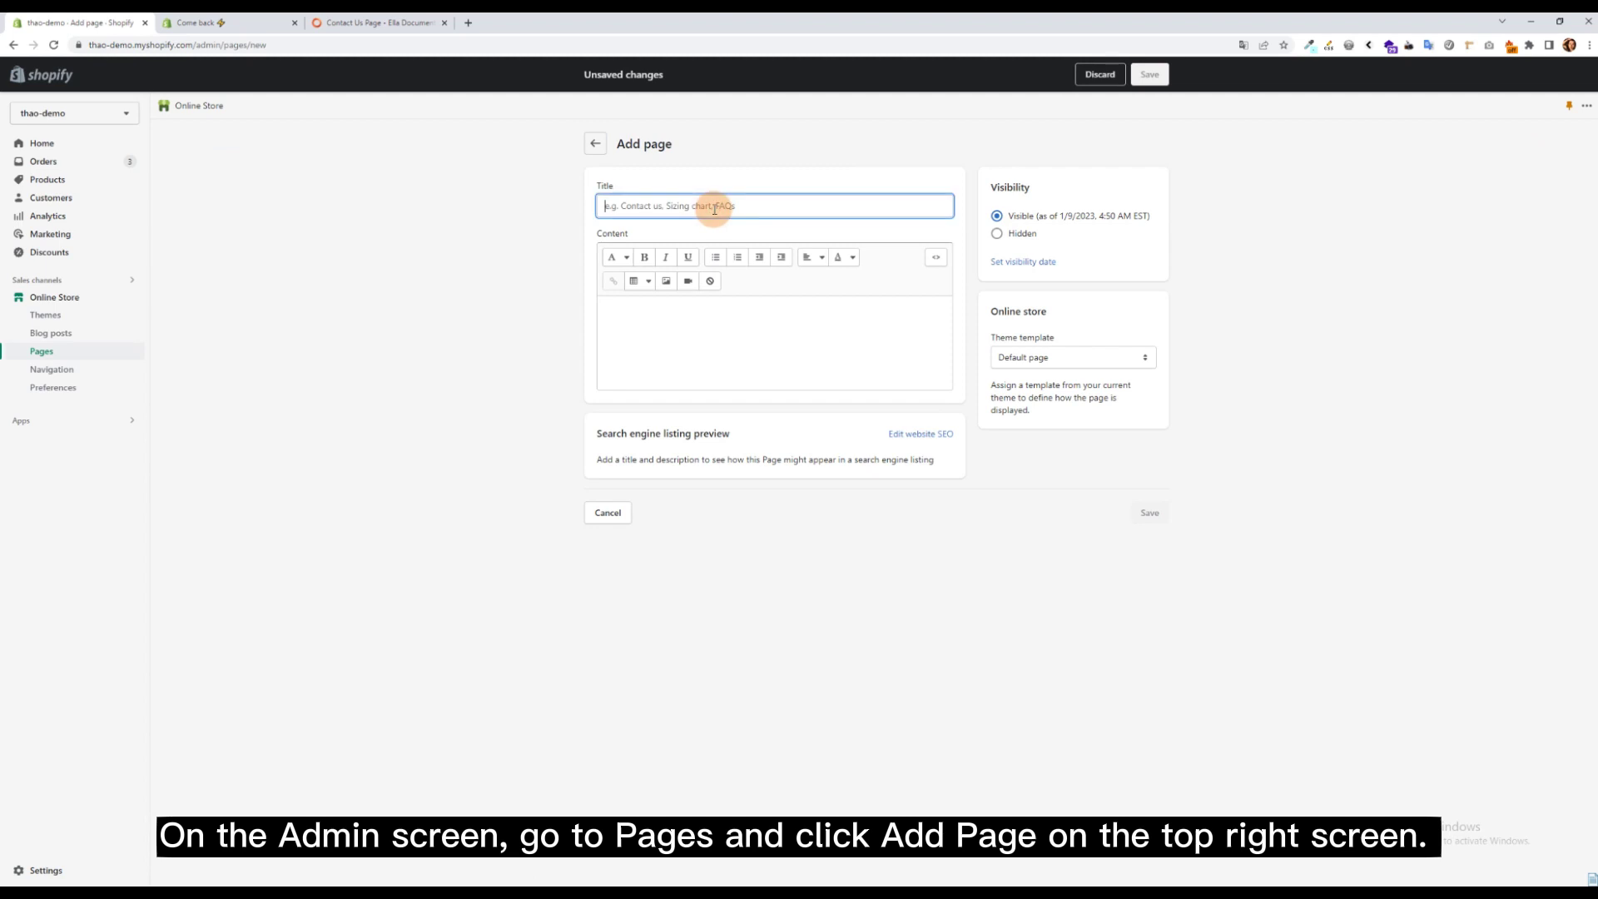
{"action": "type", "text": "Contact Us"}
{"action": "left_click", "coordinate": [1050, 365]}
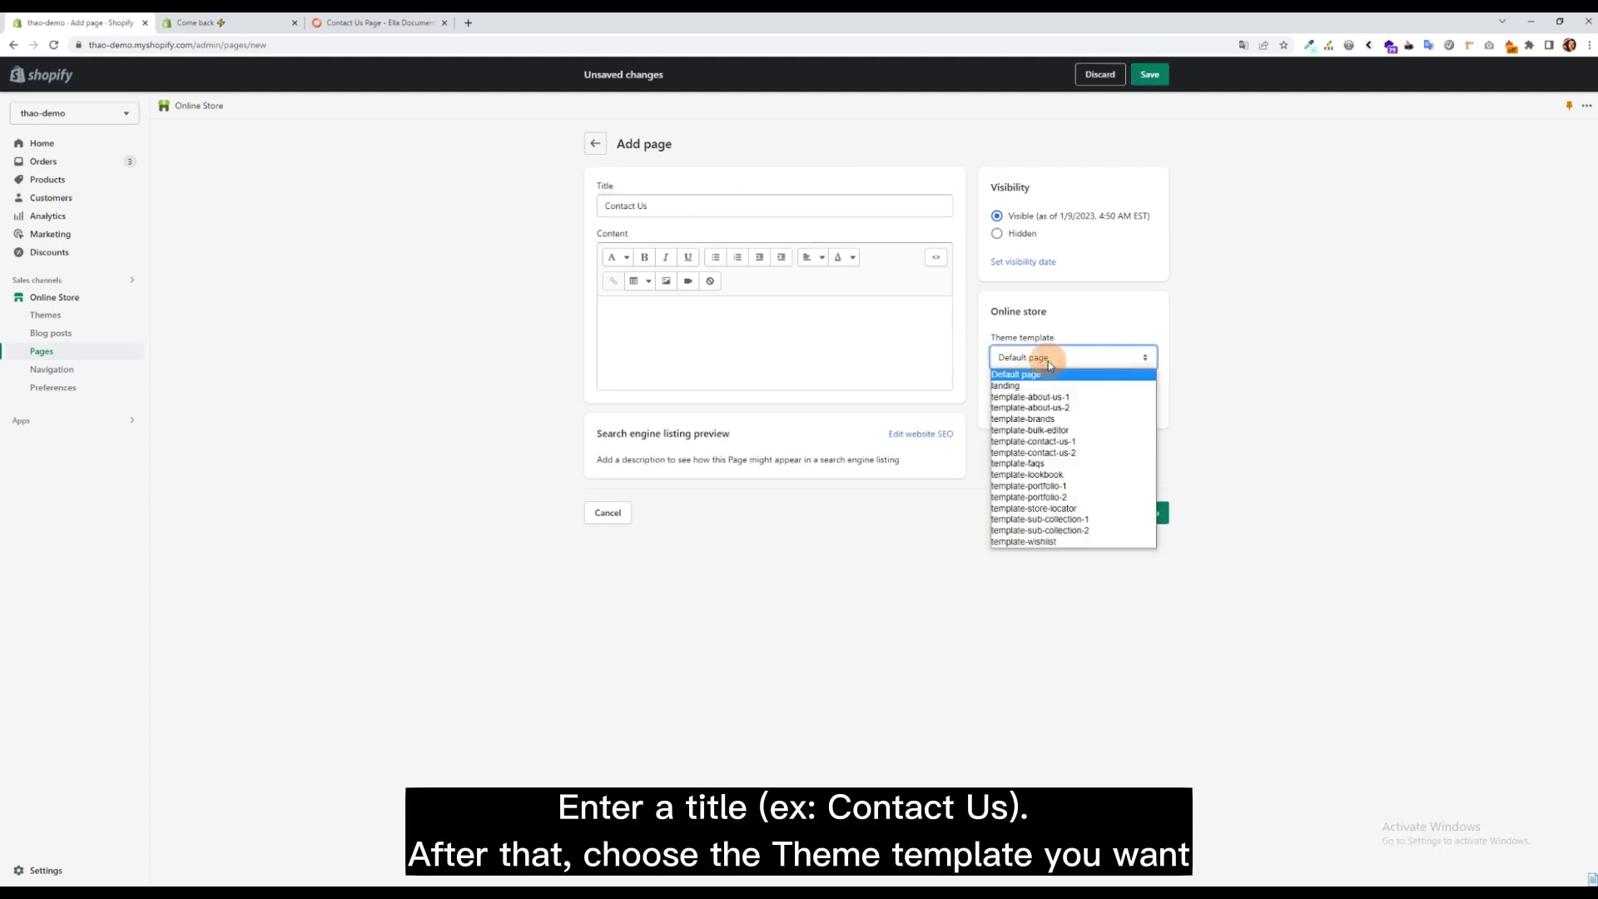
{"action": "left_click", "coordinate": [1030, 444]}
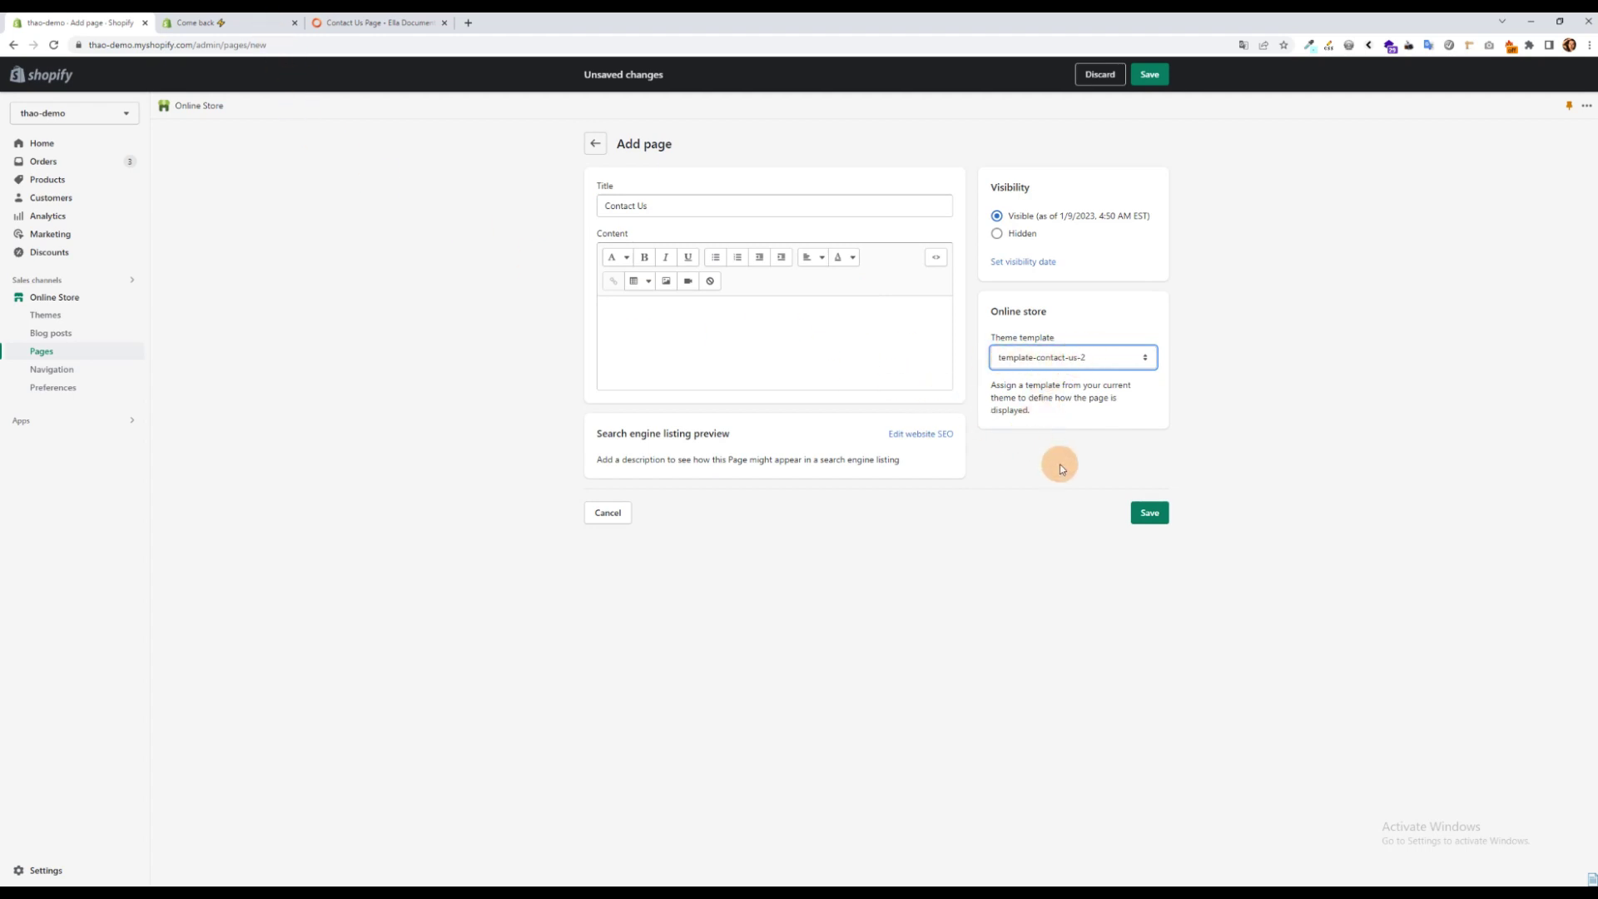
{"action": "left_click", "coordinate": [1051, 357]}
{"action": "left_click", "coordinate": [1051, 445]}
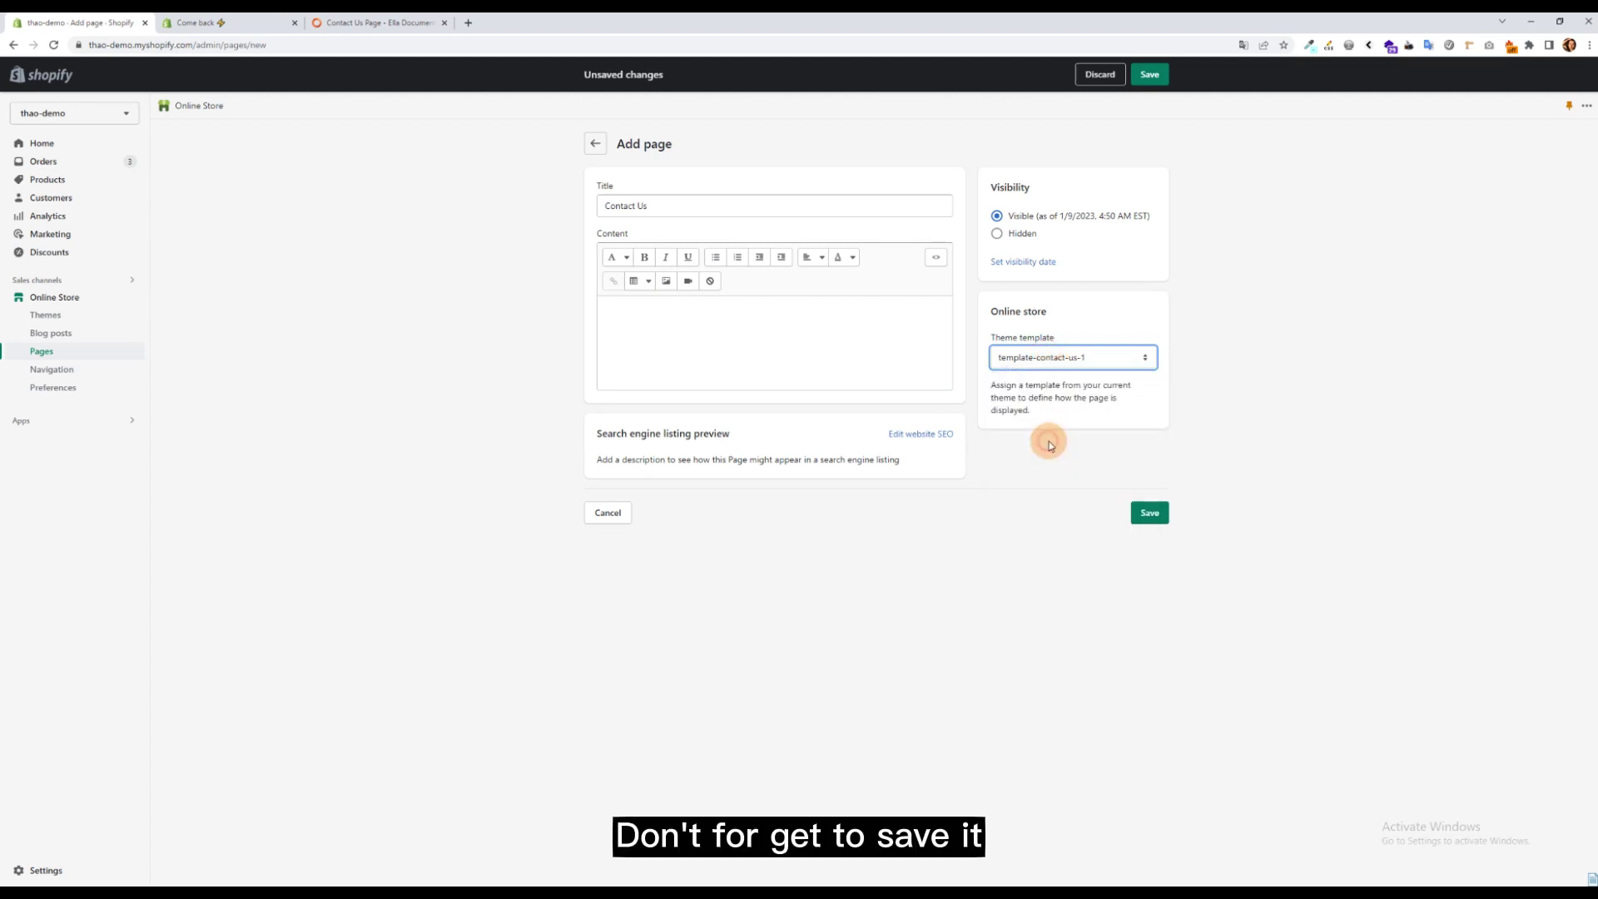
{"action": "left_click", "coordinate": [1146, 513]}
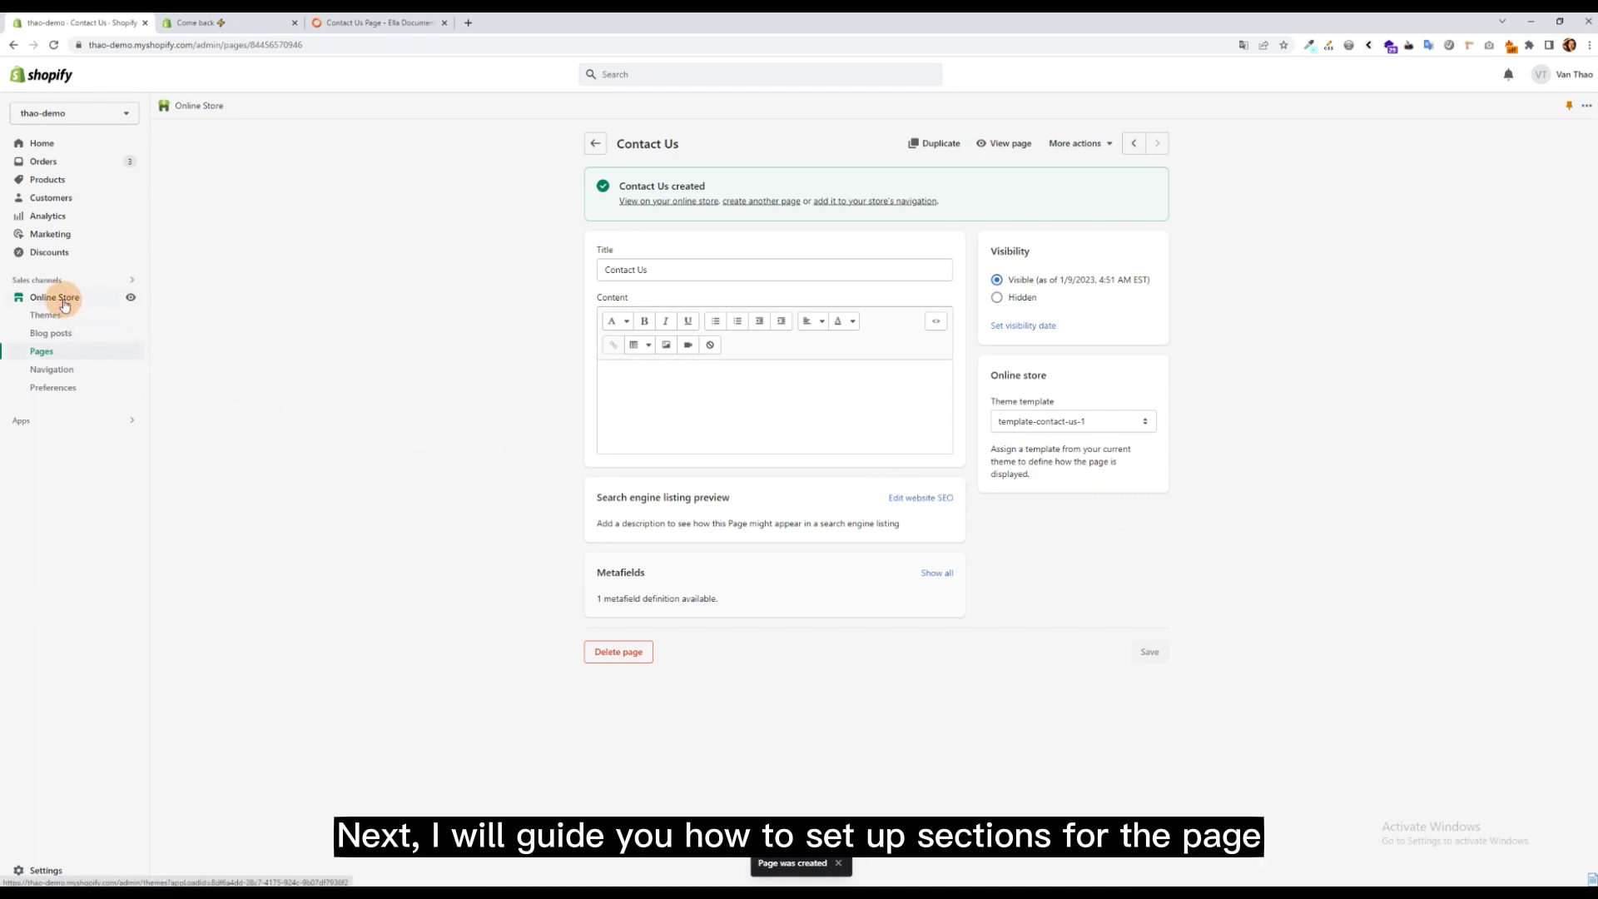
- From Online Store, open the current Ella-6.4.1-theme-source theme in the editor
{"action": "left_click", "coordinate": [63, 302]}
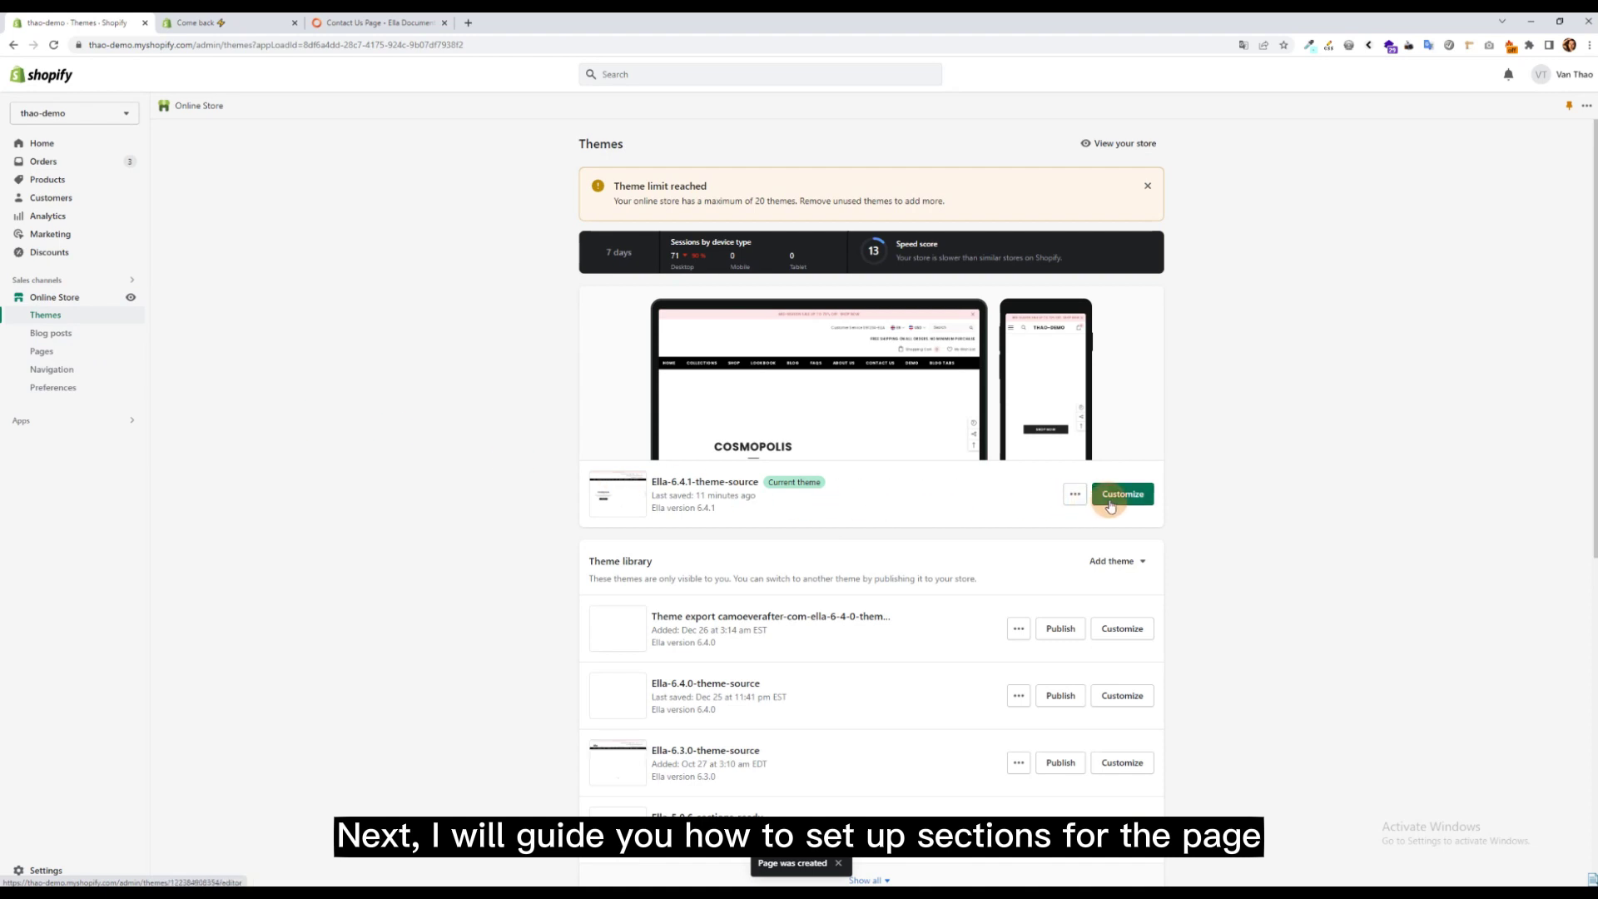
{"action": "left_click", "coordinate": [1128, 500]}
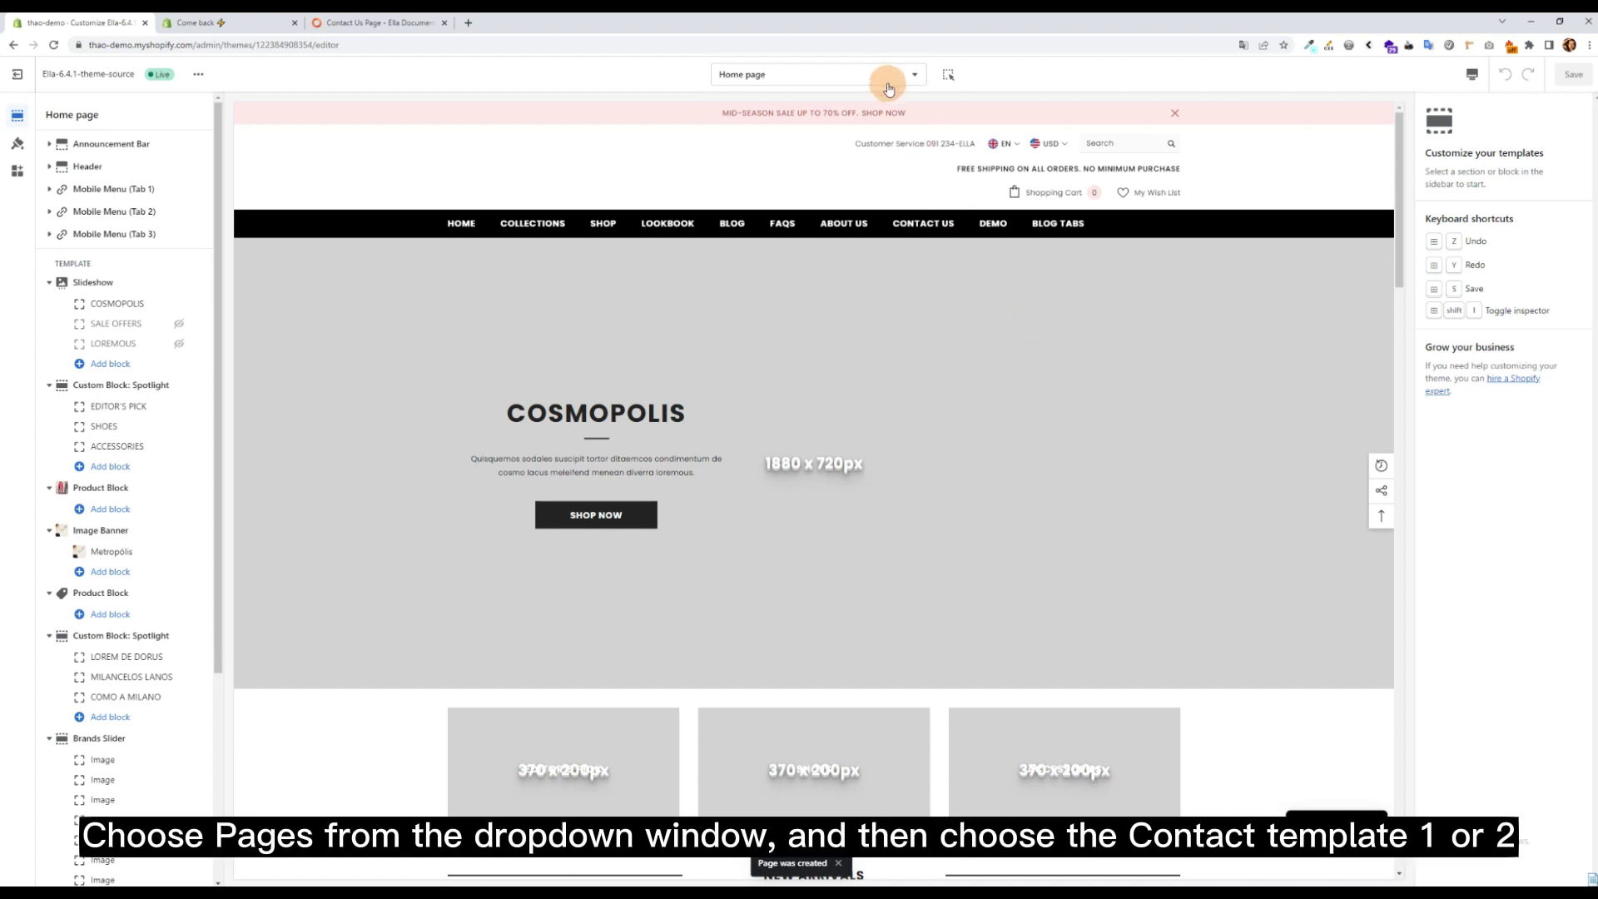
- Switch the editor preview to the template-contact-us-1 page template
{"action": "left_click", "coordinate": [888, 77]}
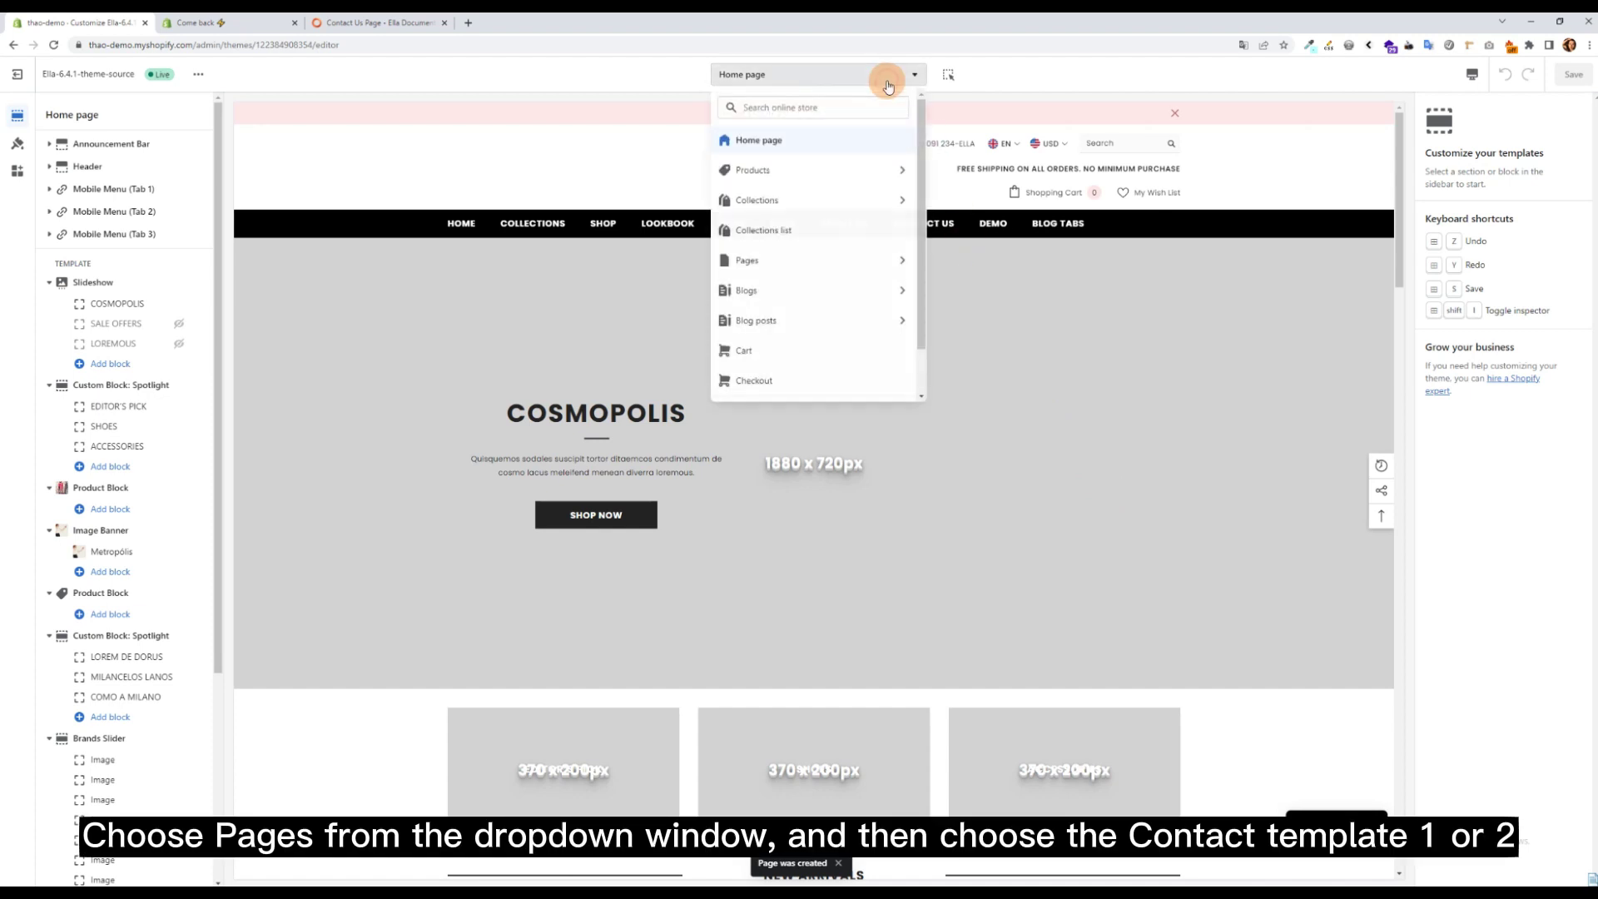
{"action": "left_click", "coordinate": [820, 262]}
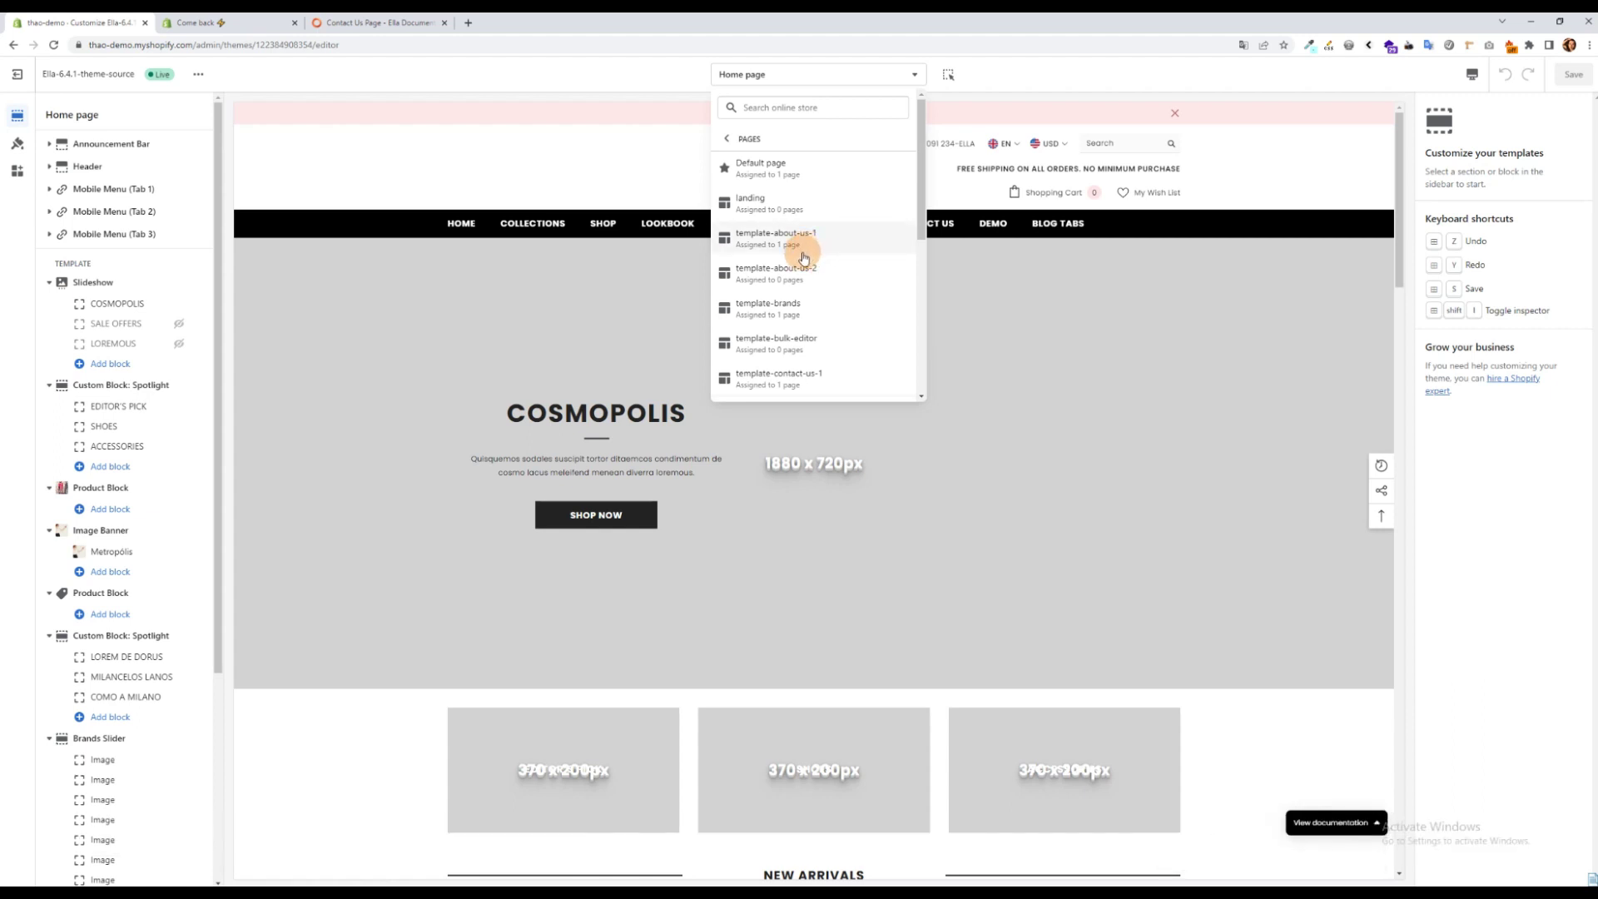
{"action": "scroll", "coordinate": [803, 259], "scroll_direction": "down", "scroll_amount": 2}
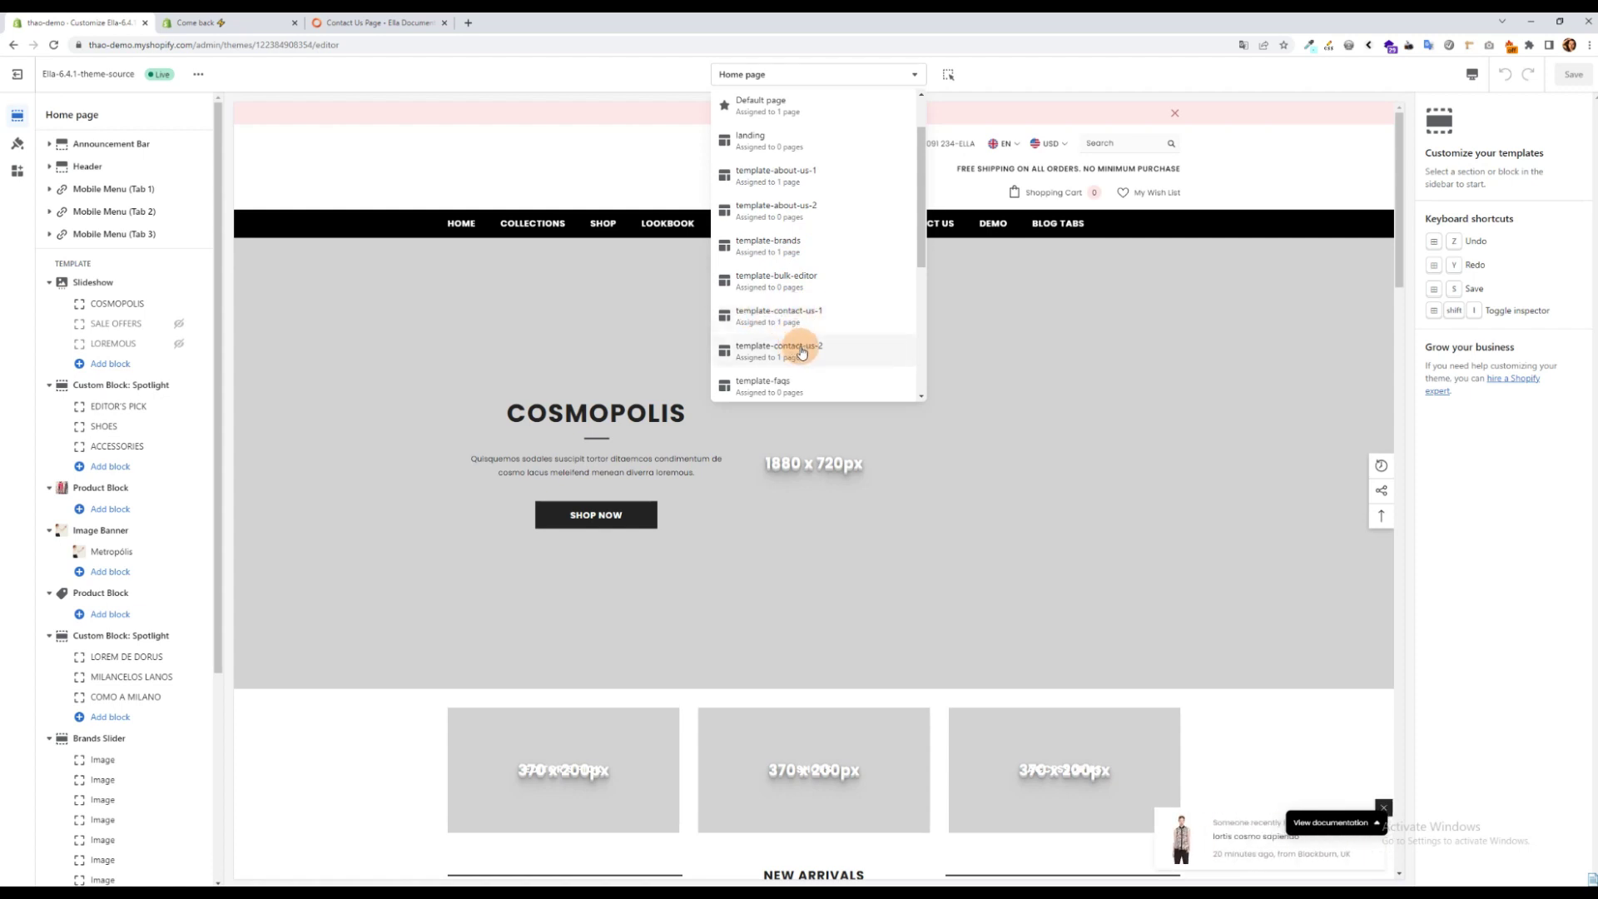
{"action": "left_click", "coordinate": [780, 324]}
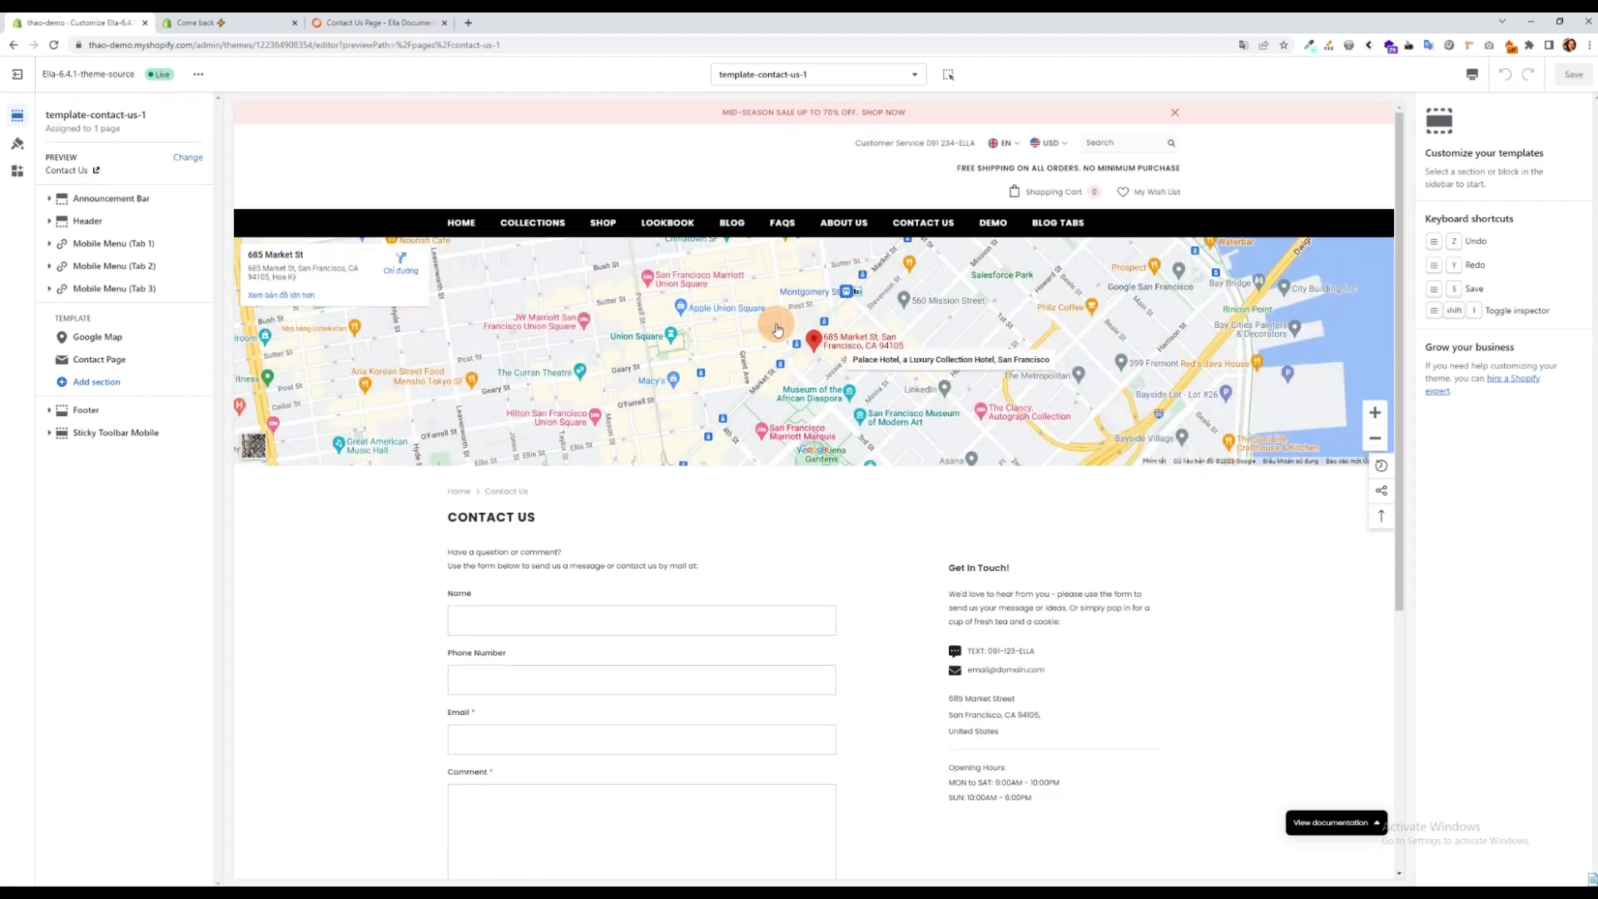
{"action": "scroll", "coordinate": [778, 328], "scroll_direction": "down", "scroll_amount": 1}
- Try the Google Map at 1170px and Default widths, then restore Full Width
{"action": "left_click", "coordinate": [112, 336]}
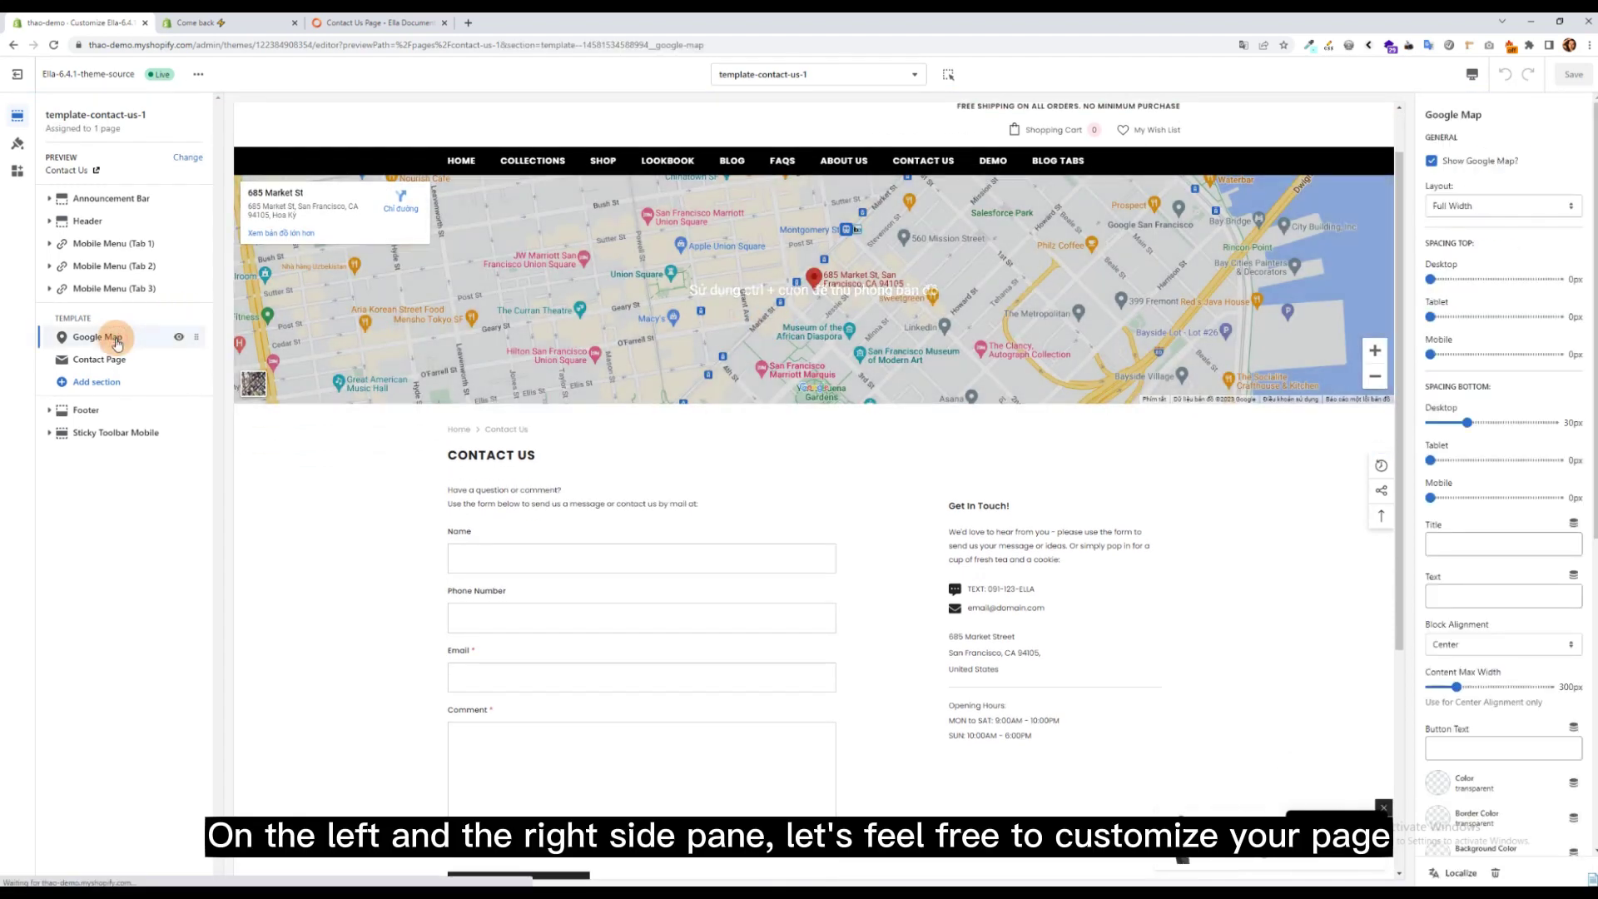
{"action": "scroll", "coordinate": [1449, 231], "scroll_direction": "down", "scroll_amount": 2}
{"action": "scroll", "coordinate": [1449, 231], "scroll_direction": "up", "scroll_amount": 2}
{"action": "left_click", "coordinate": [1470, 208]}
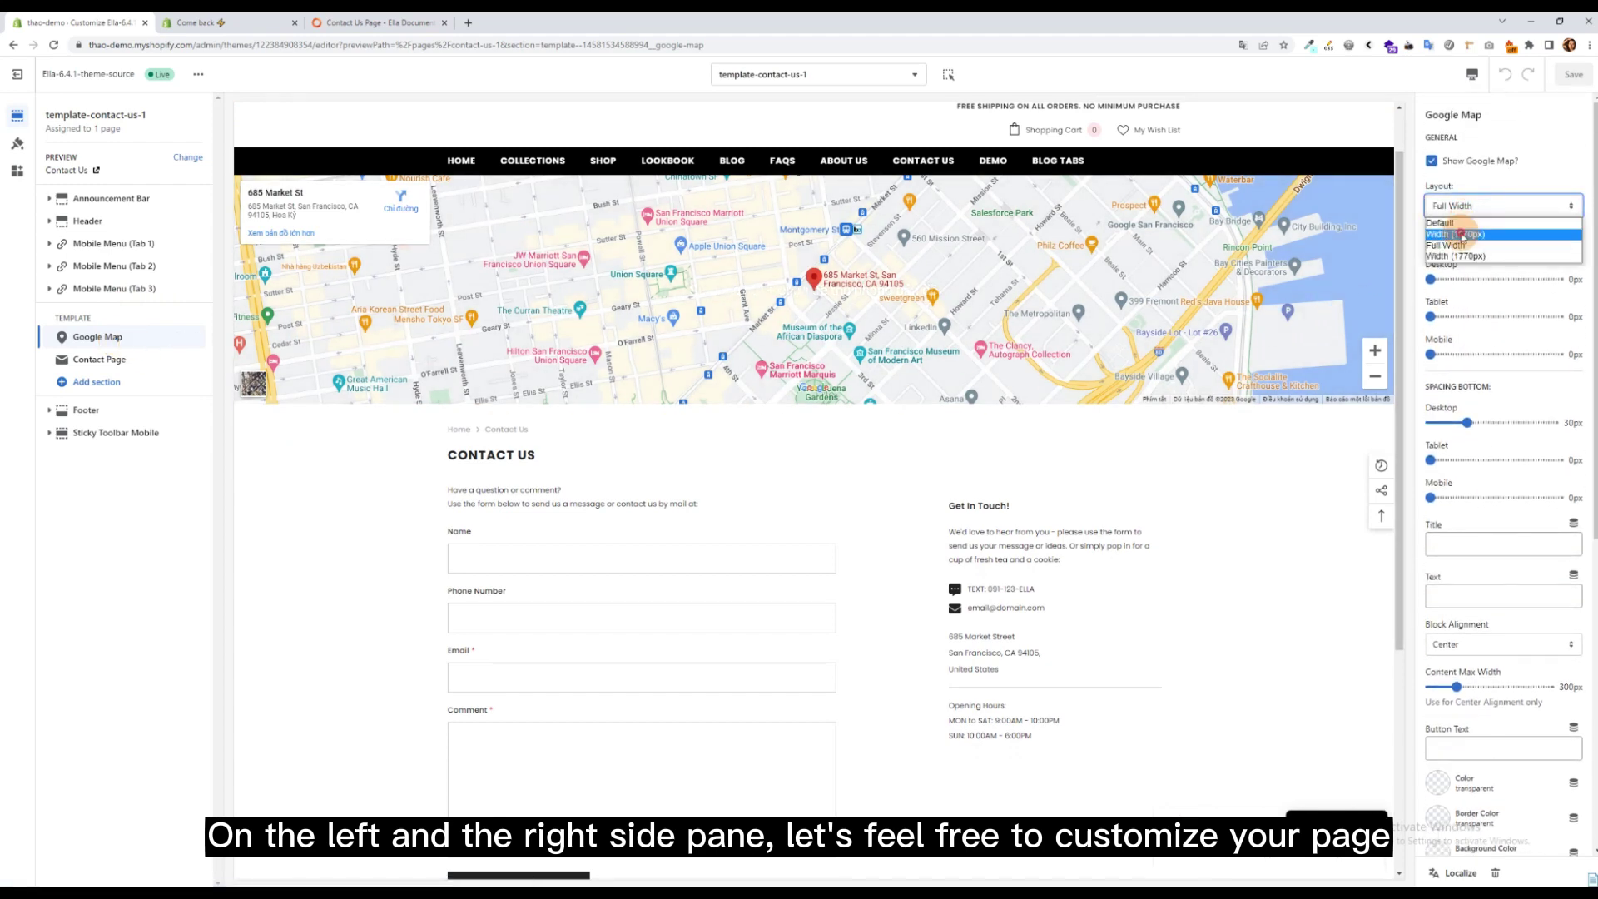
{"action": "left_click", "coordinate": [1461, 234]}
{"action": "left_click", "coordinate": [1466, 207]}
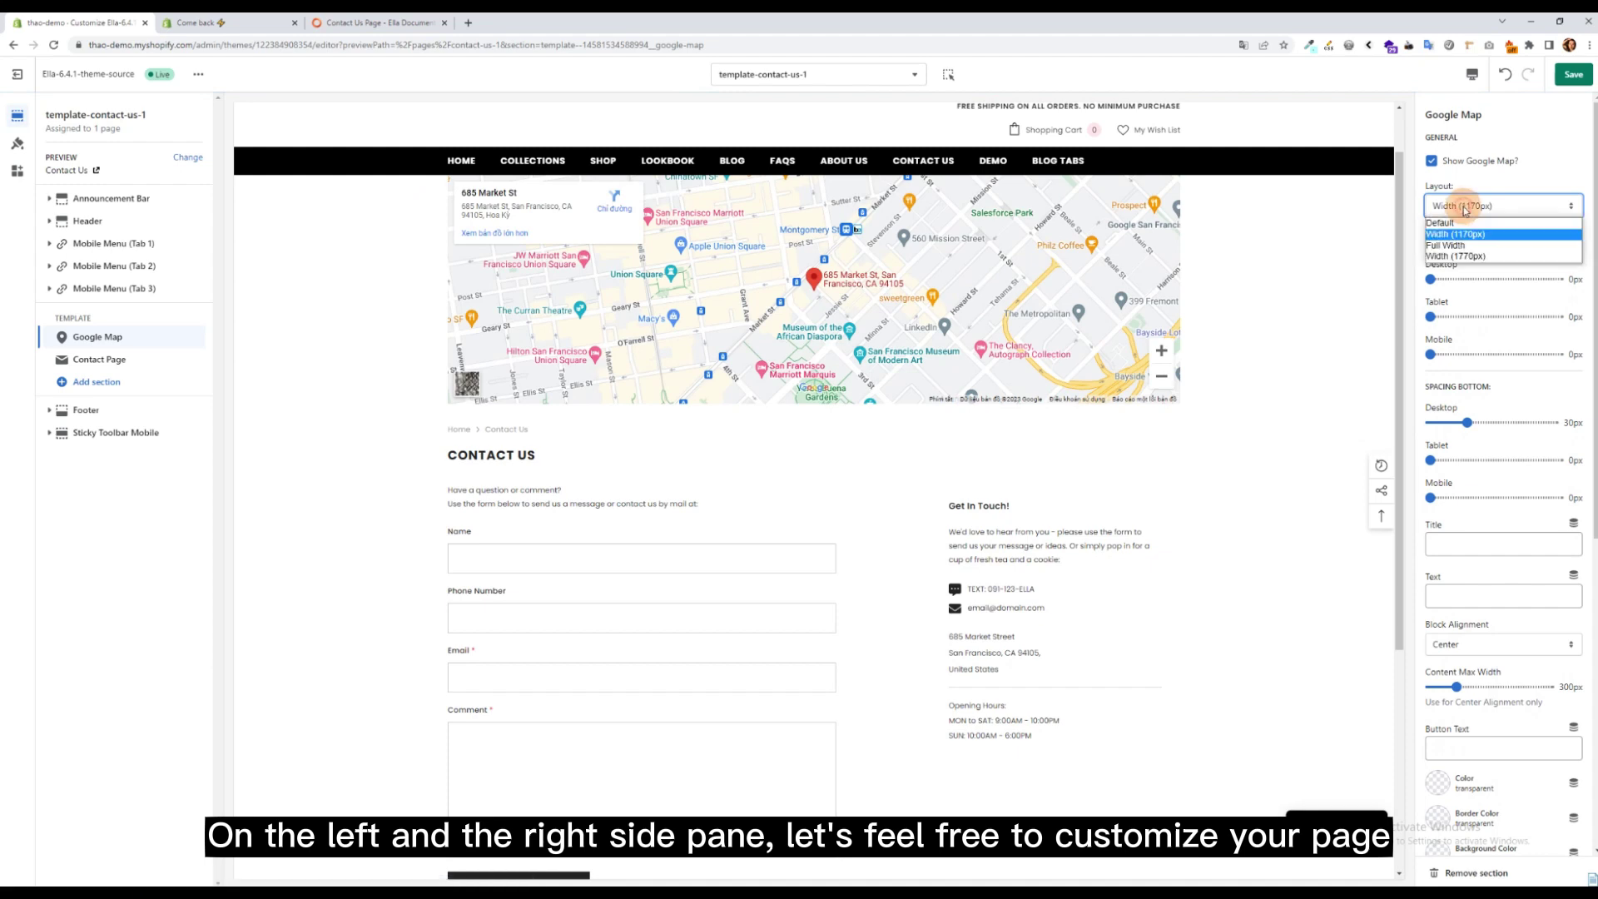
{"action": "left_click", "coordinate": [1465, 224]}
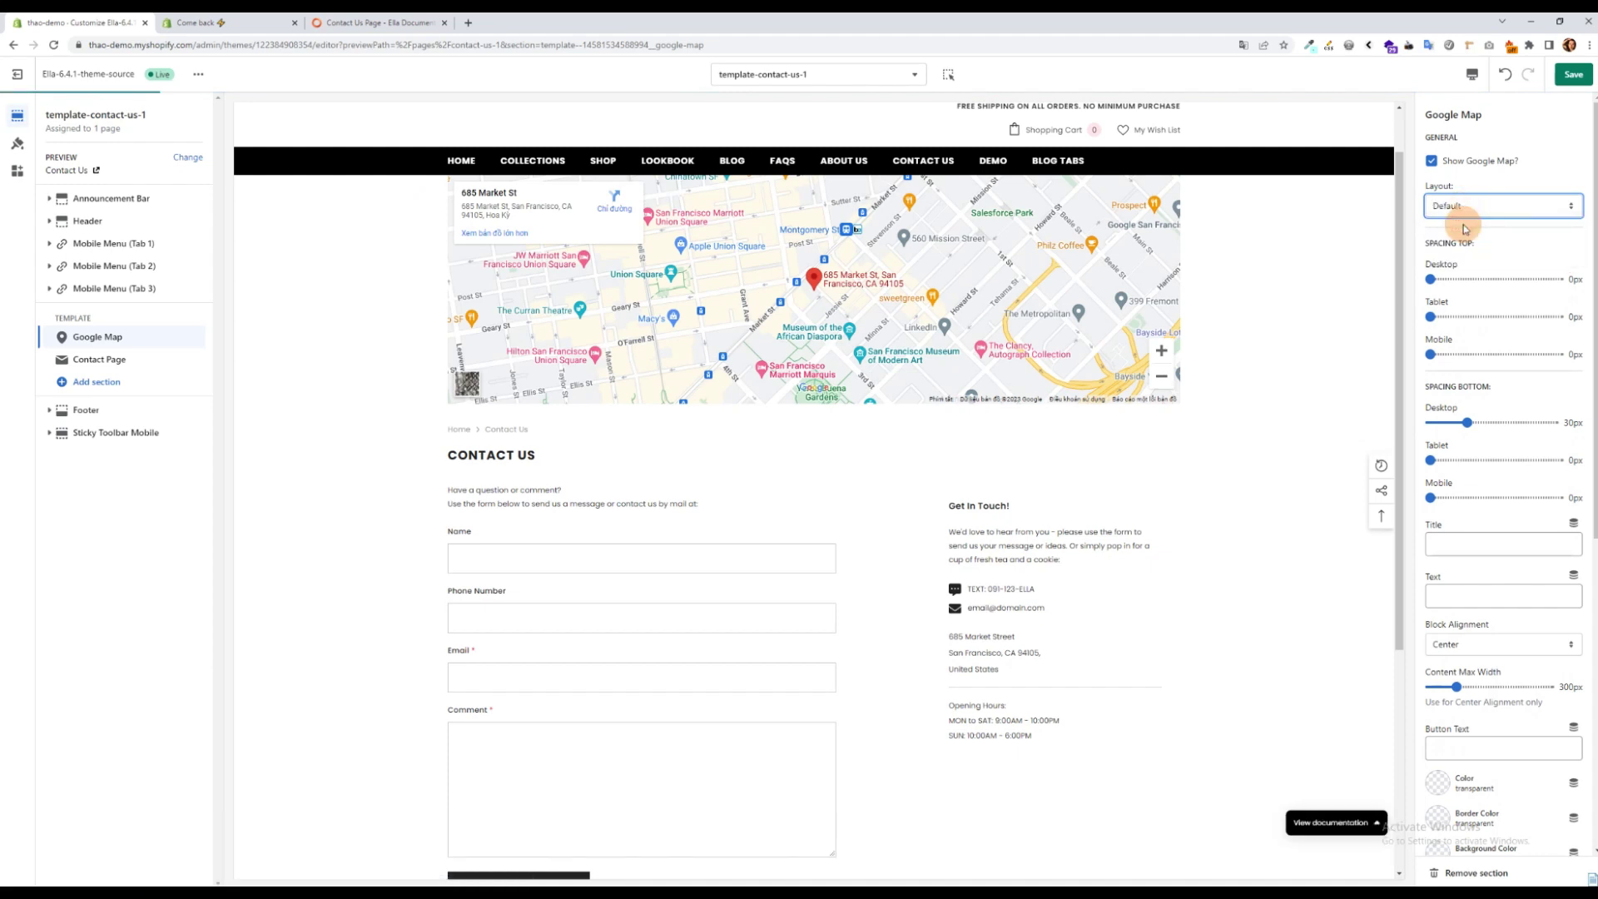
{"action": "left_click", "coordinate": [1464, 209]}
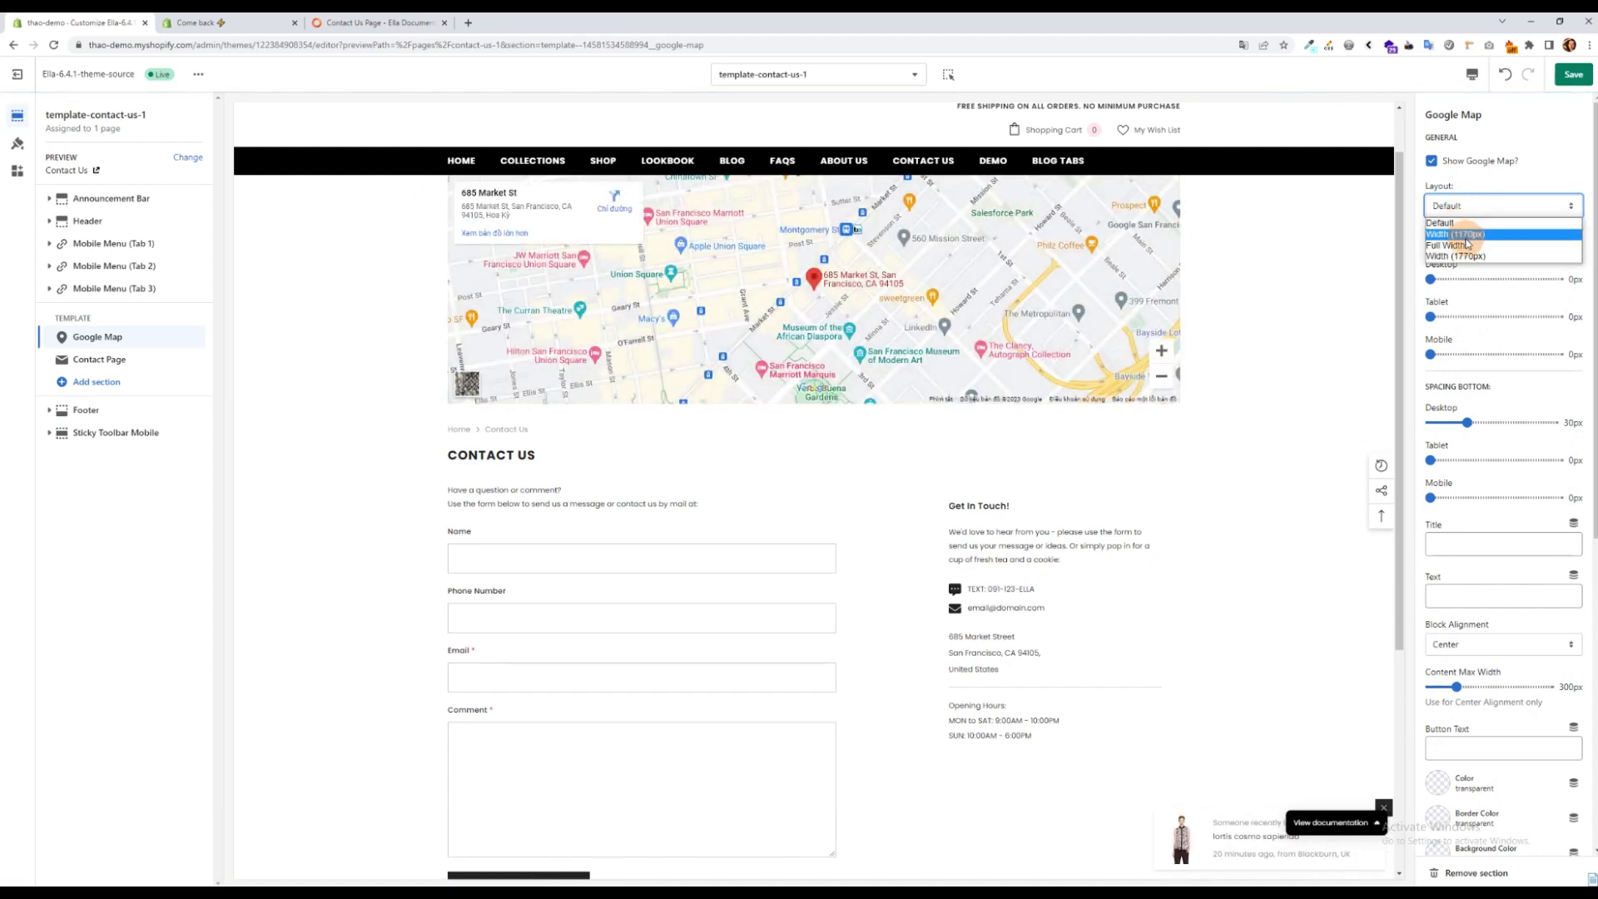
{"action": "left_click", "coordinate": [1469, 247]}
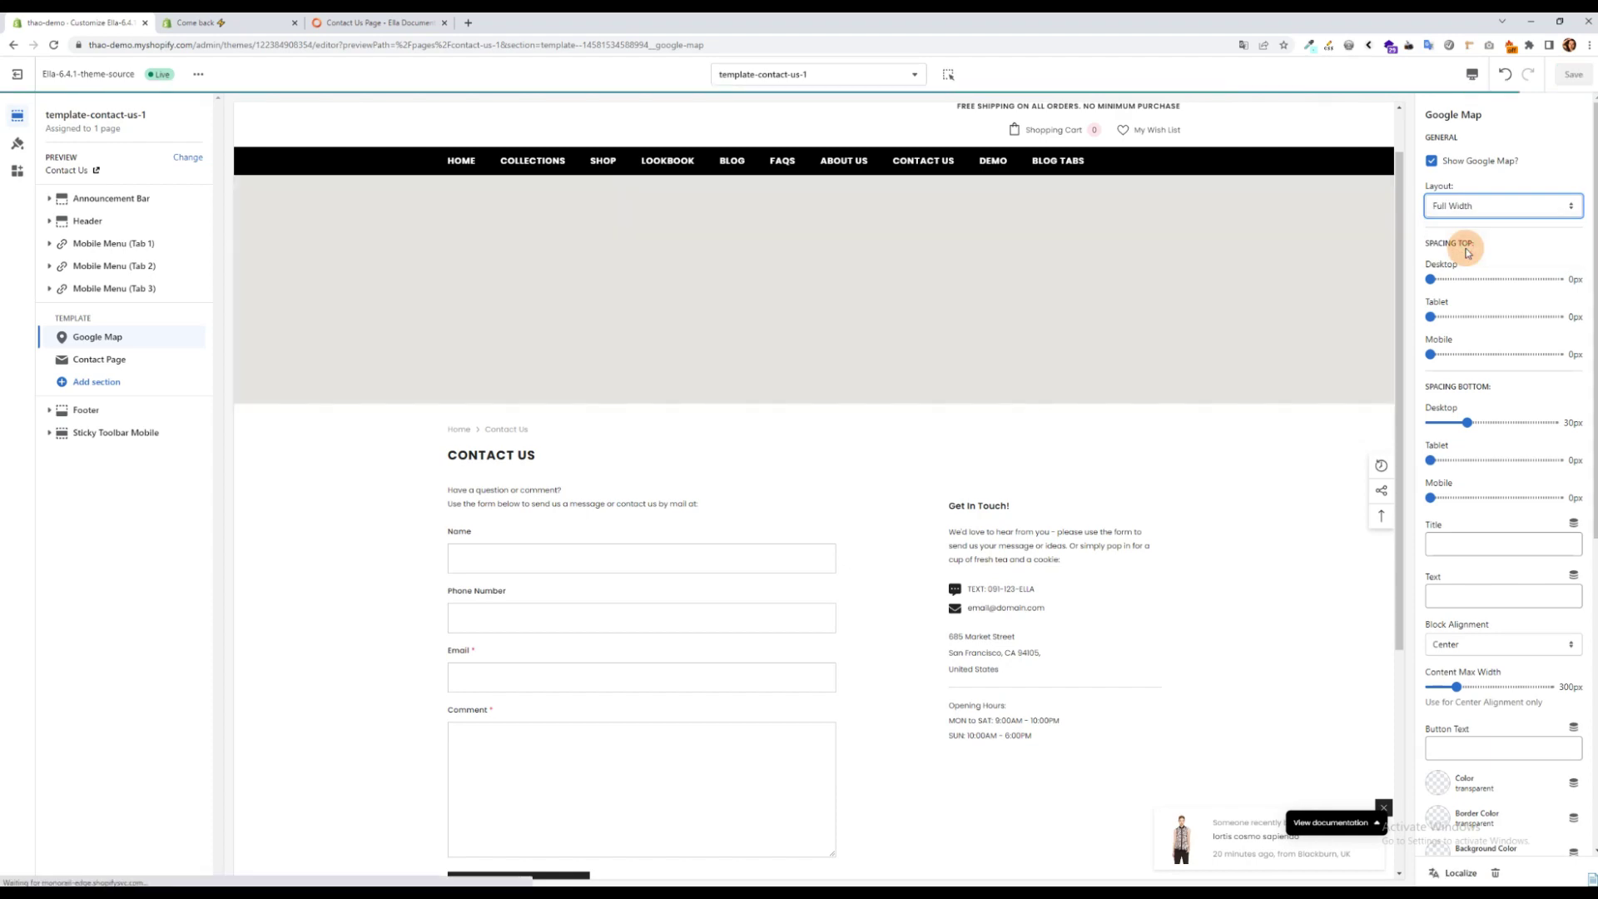
{"action": "mouse_move", "coordinate": [100, 359]}
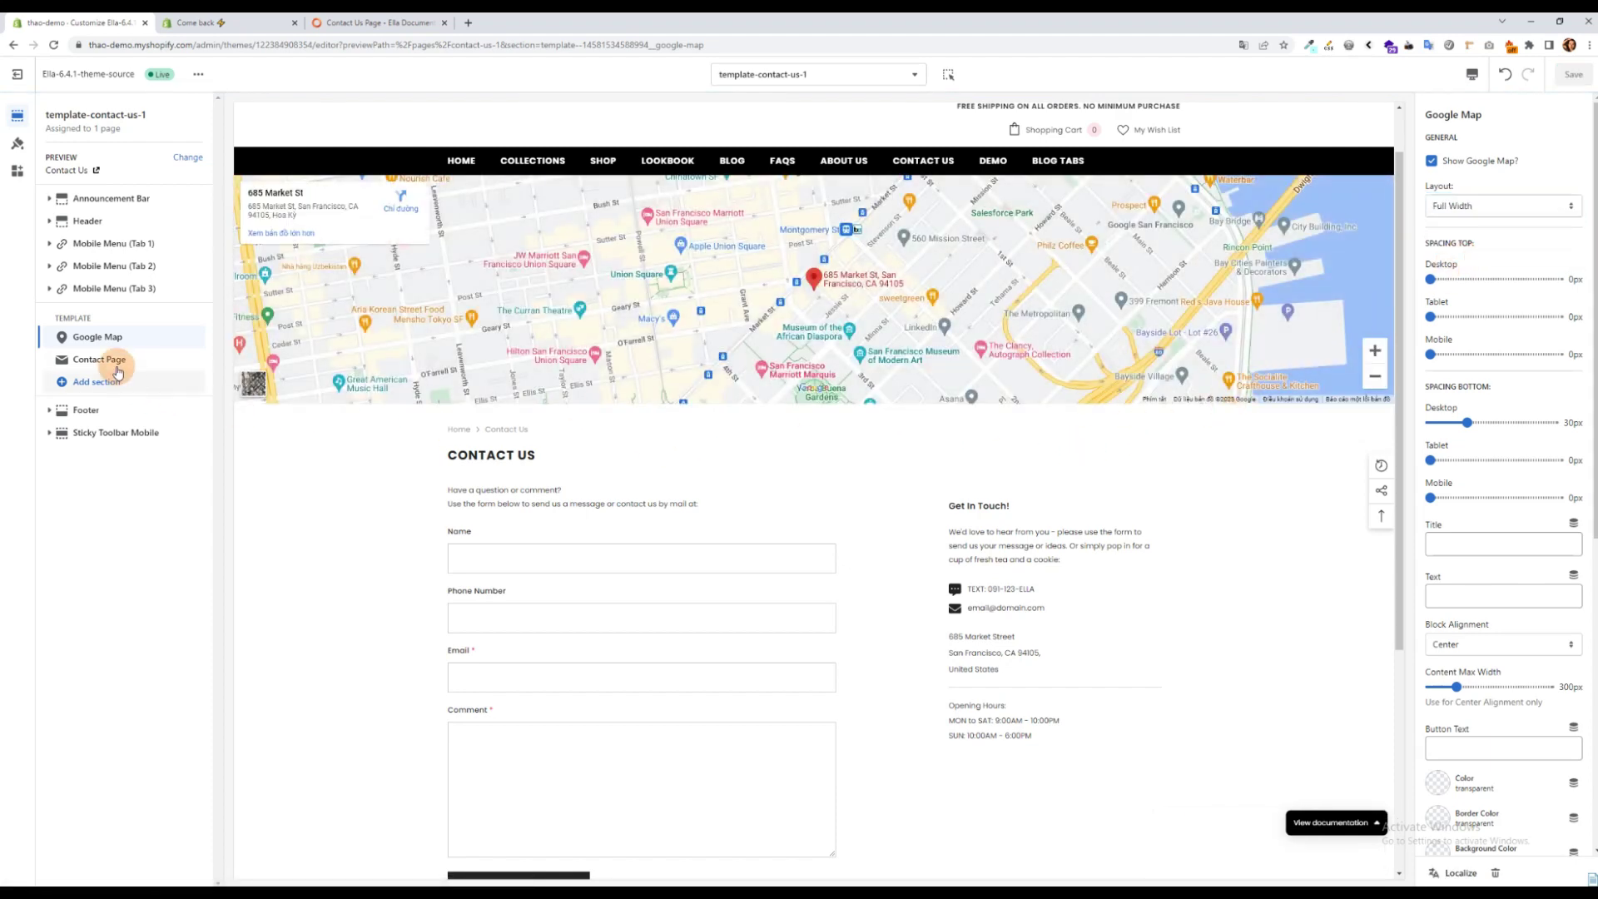
{"action": "left_click", "coordinate": [118, 362]}
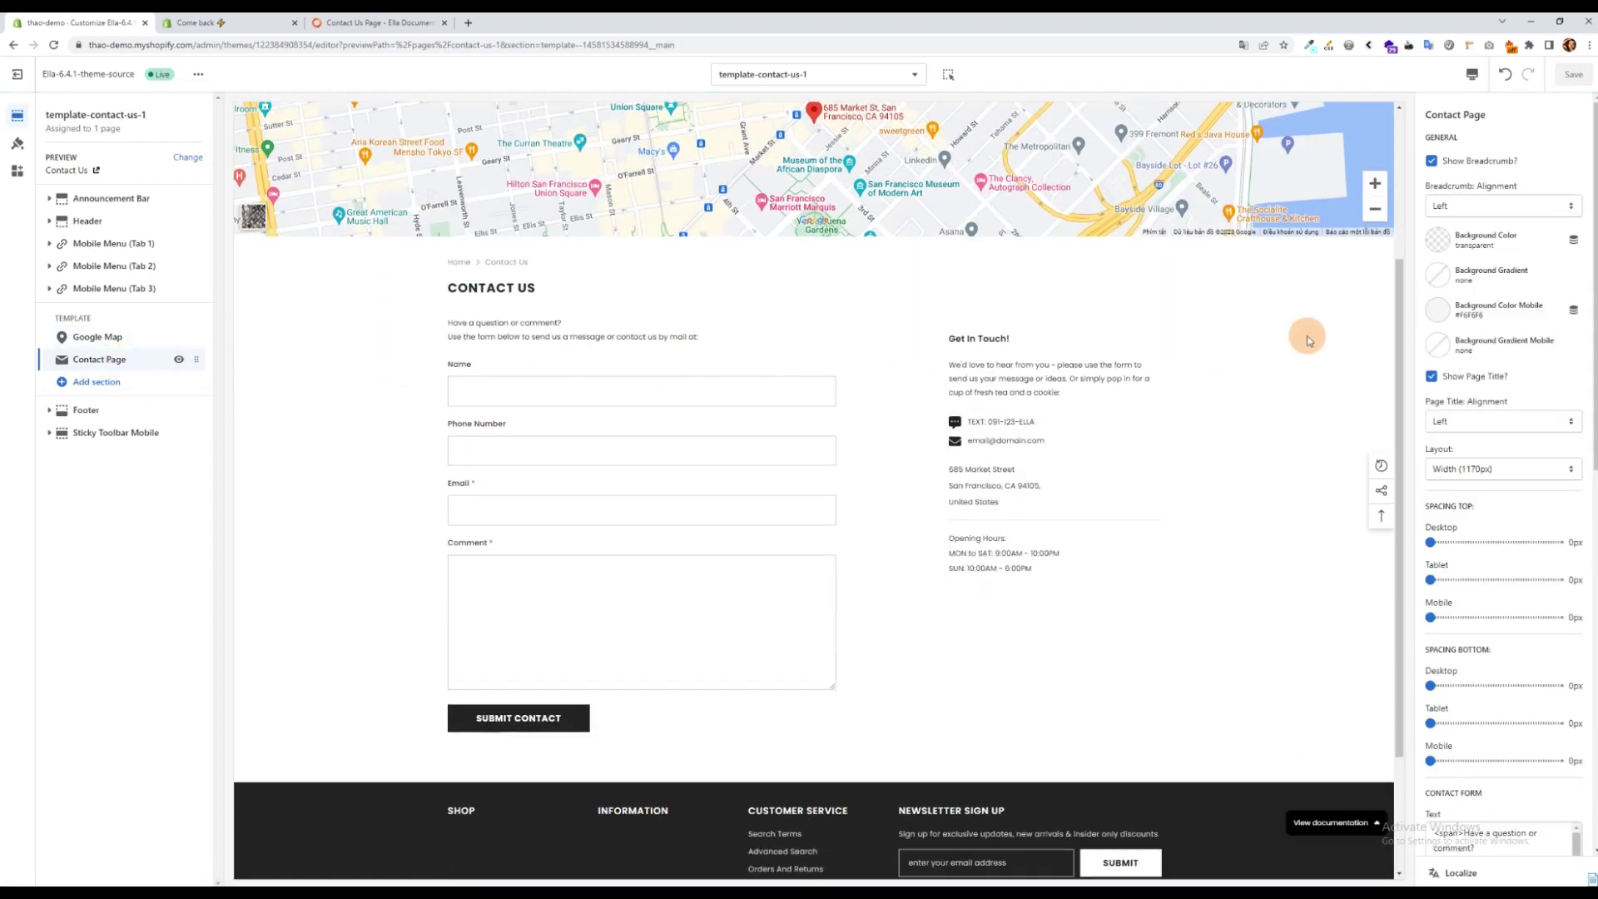
{"action": "left_click", "coordinate": [1442, 244]}
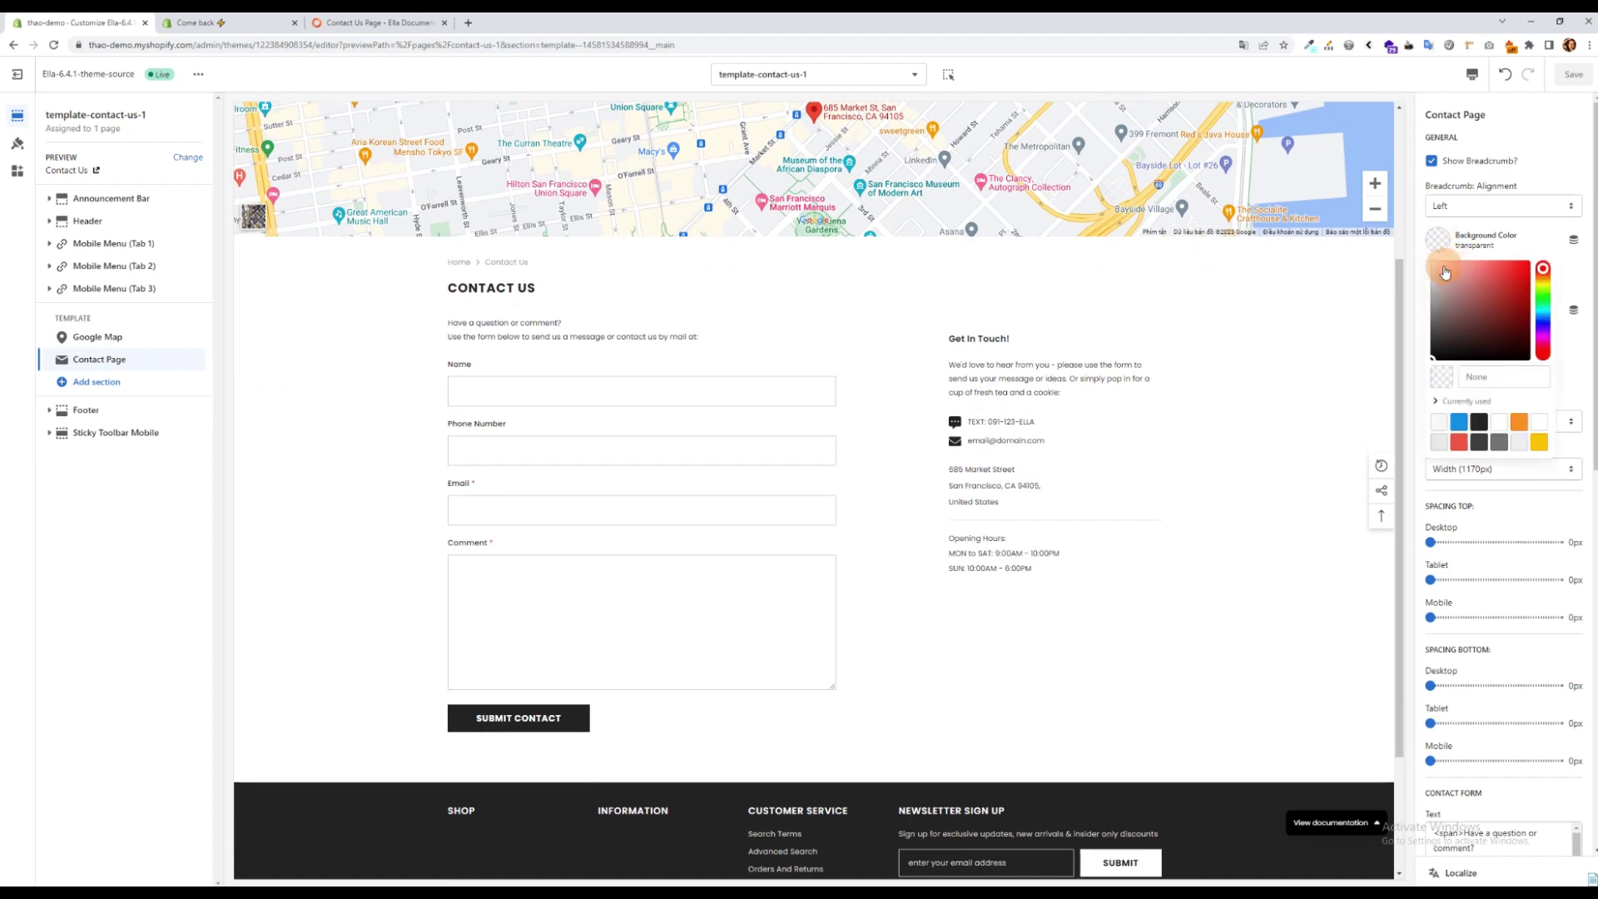
{"action": "left_click", "coordinate": [1443, 271]}
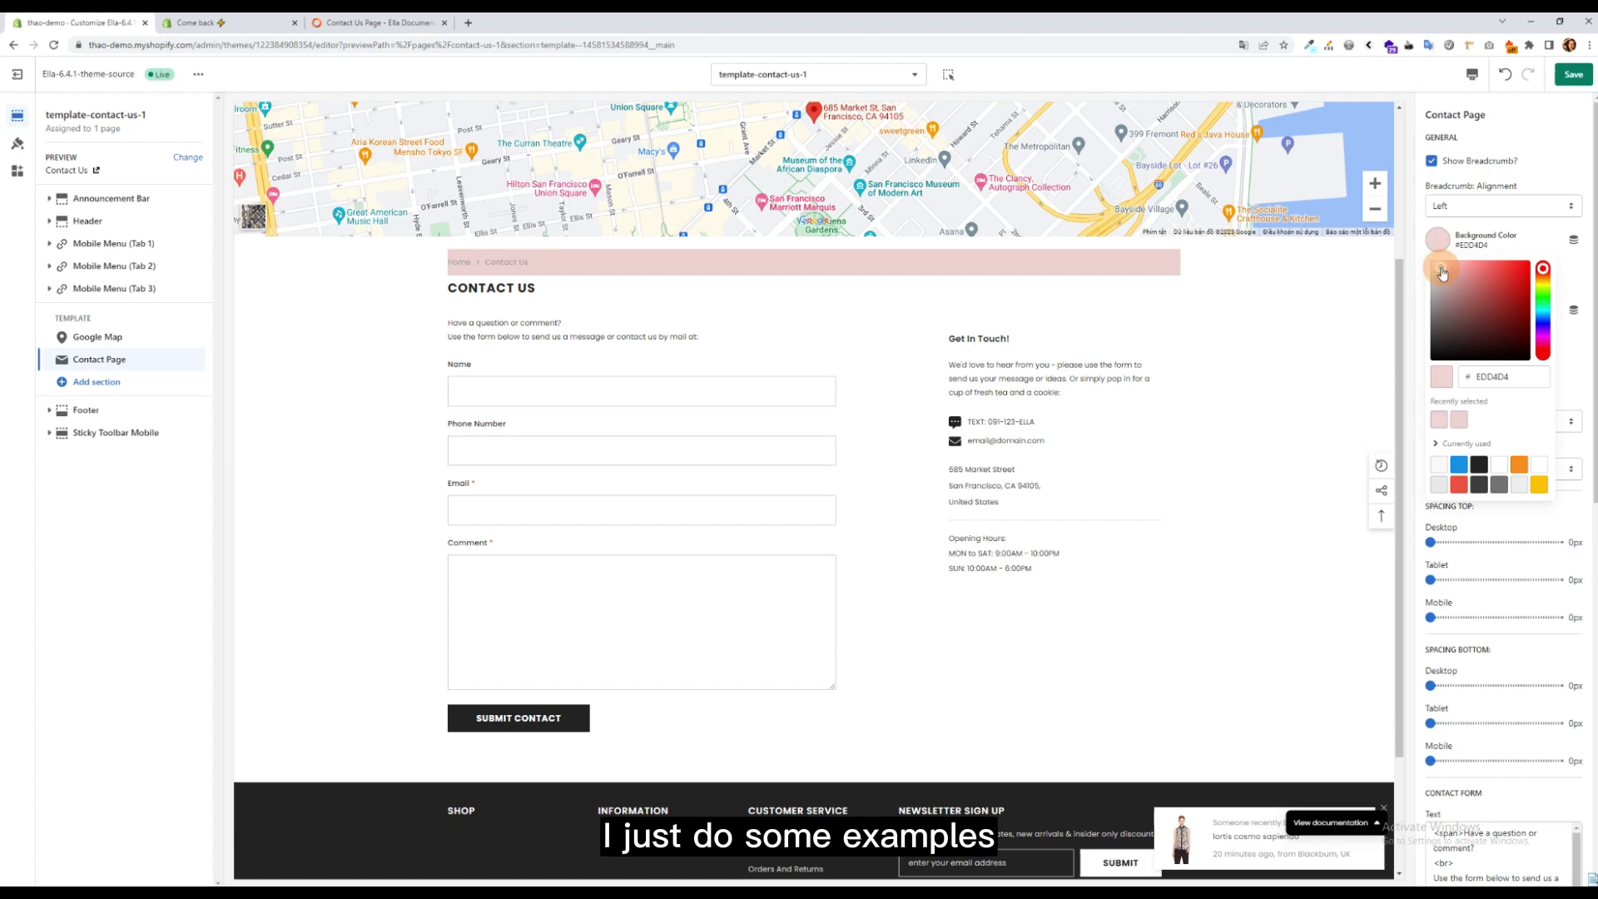
{"action": "left_click", "coordinate": [1439, 241]}
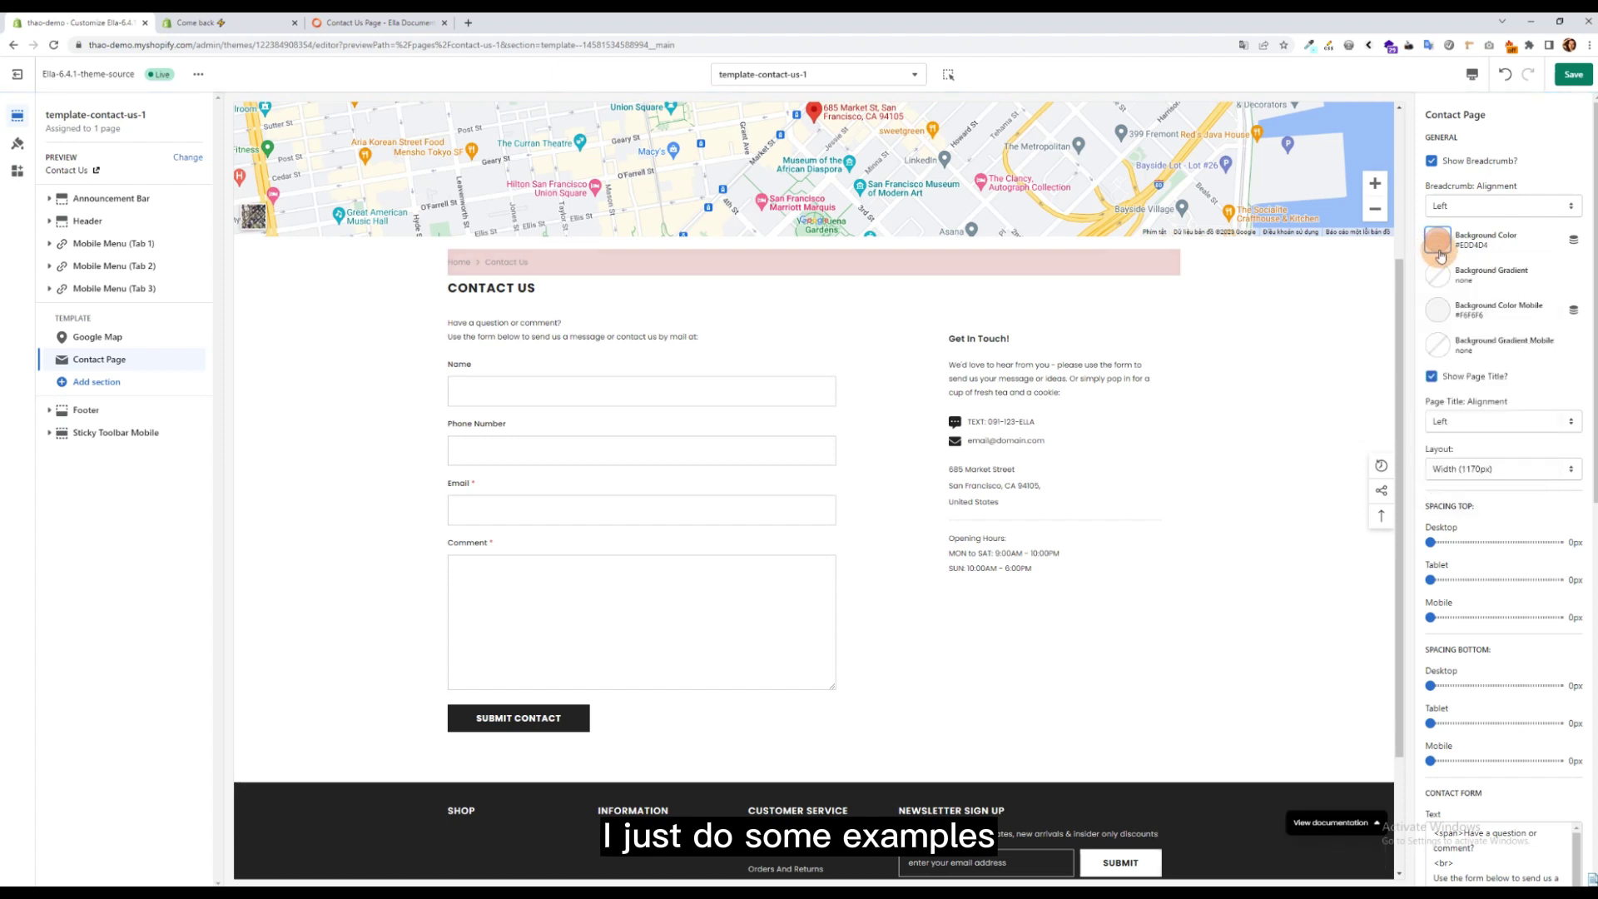
{"action": "left_click", "coordinate": [1438, 245]}
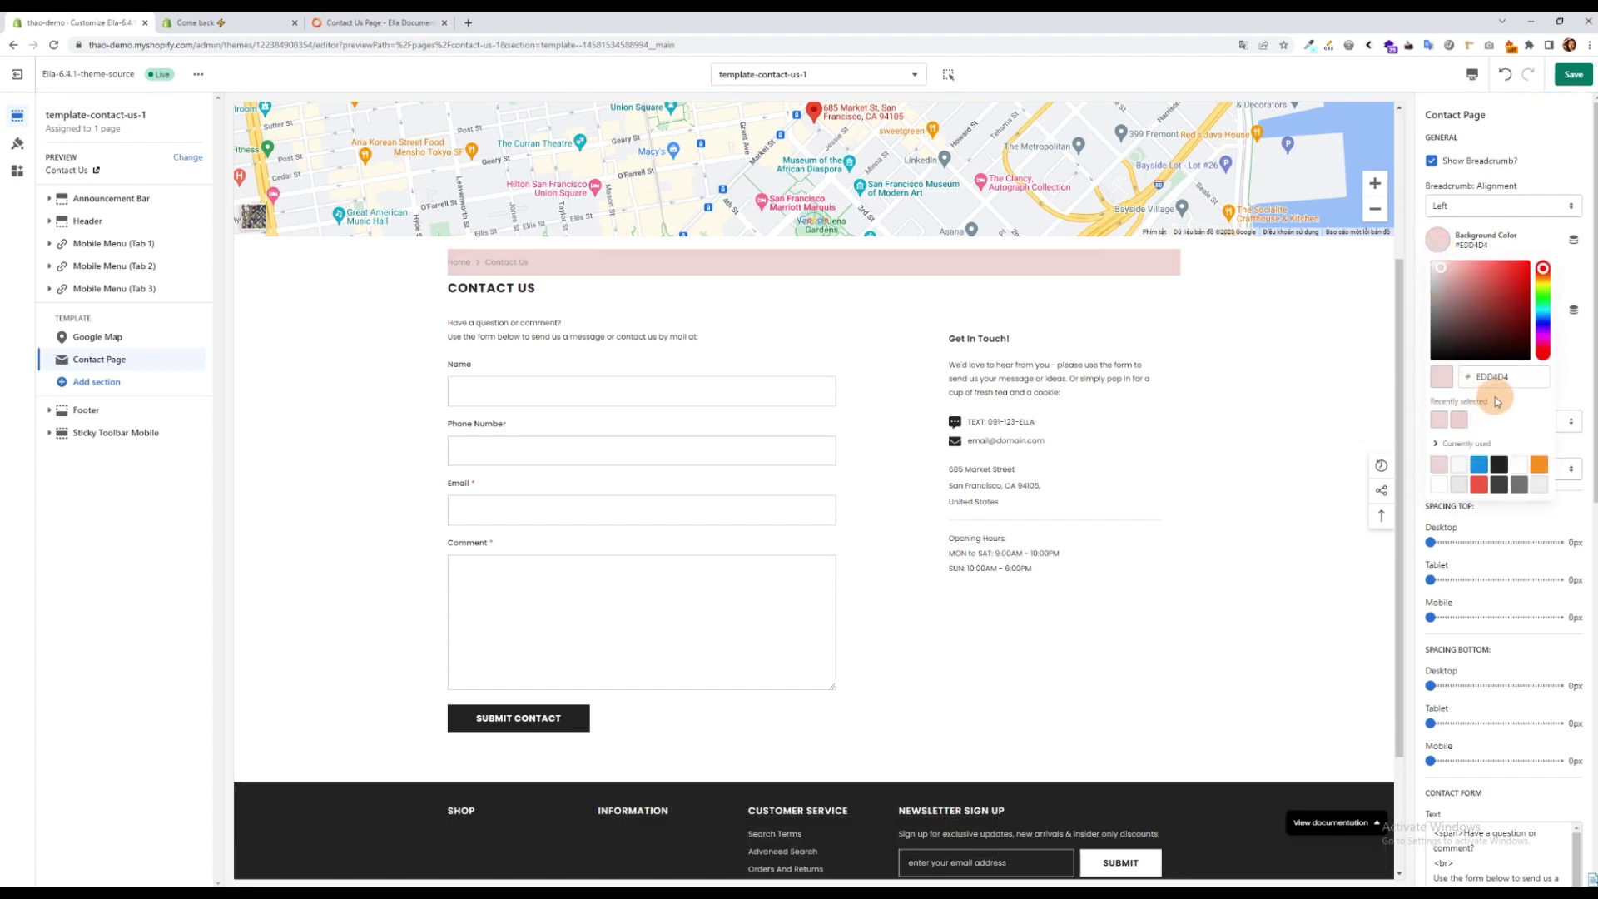
{"action": "double_click", "coordinate": [1473, 376]}
{"action": "key", "text": "BackSpace"}
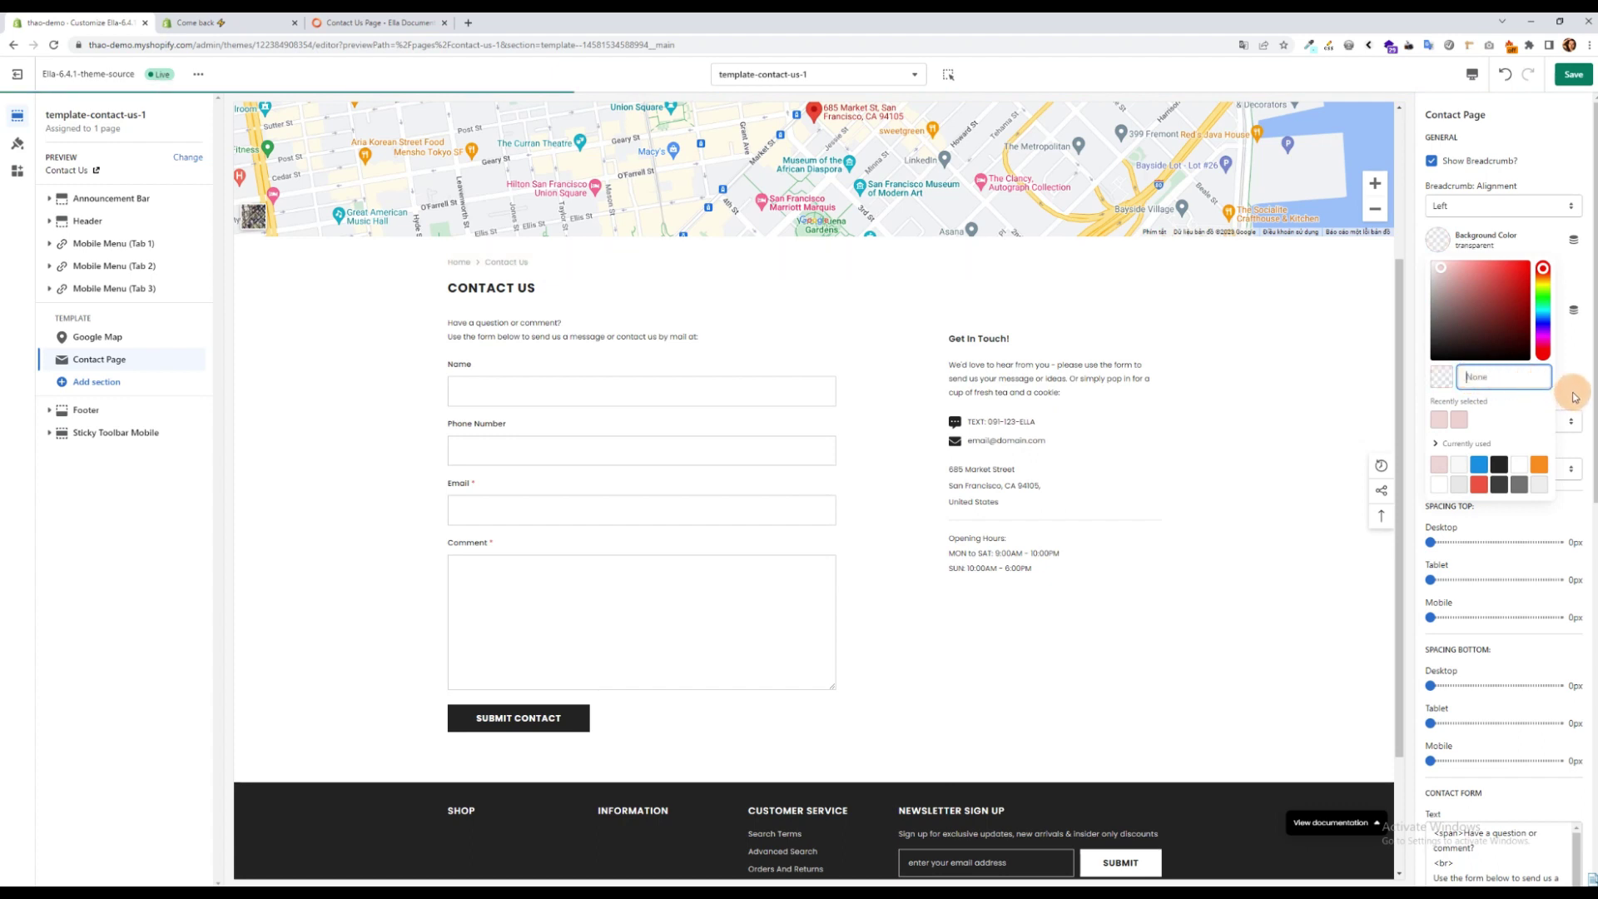
{"action": "left_click", "coordinate": [1584, 395]}
{"action": "scroll", "coordinate": [1509, 426], "scroll_direction": "down", "scroll_amount": 1}
{"action": "scroll", "coordinate": [1510, 427], "scroll_direction": "down", "scroll_amount": 2}
{"action": "scroll", "coordinate": [1512, 432], "scroll_direction": "down", "scroll_amount": 2}
{"action": "scroll", "coordinate": [1510, 427], "scroll_direction": "down", "scroll_amount": 2}
{"action": "scroll", "coordinate": [1509, 425], "scroll_direction": "down", "scroll_amount": 2}
{"action": "scroll", "coordinate": [1476, 315], "scroll_direction": "up", "scroll_amount": 1}
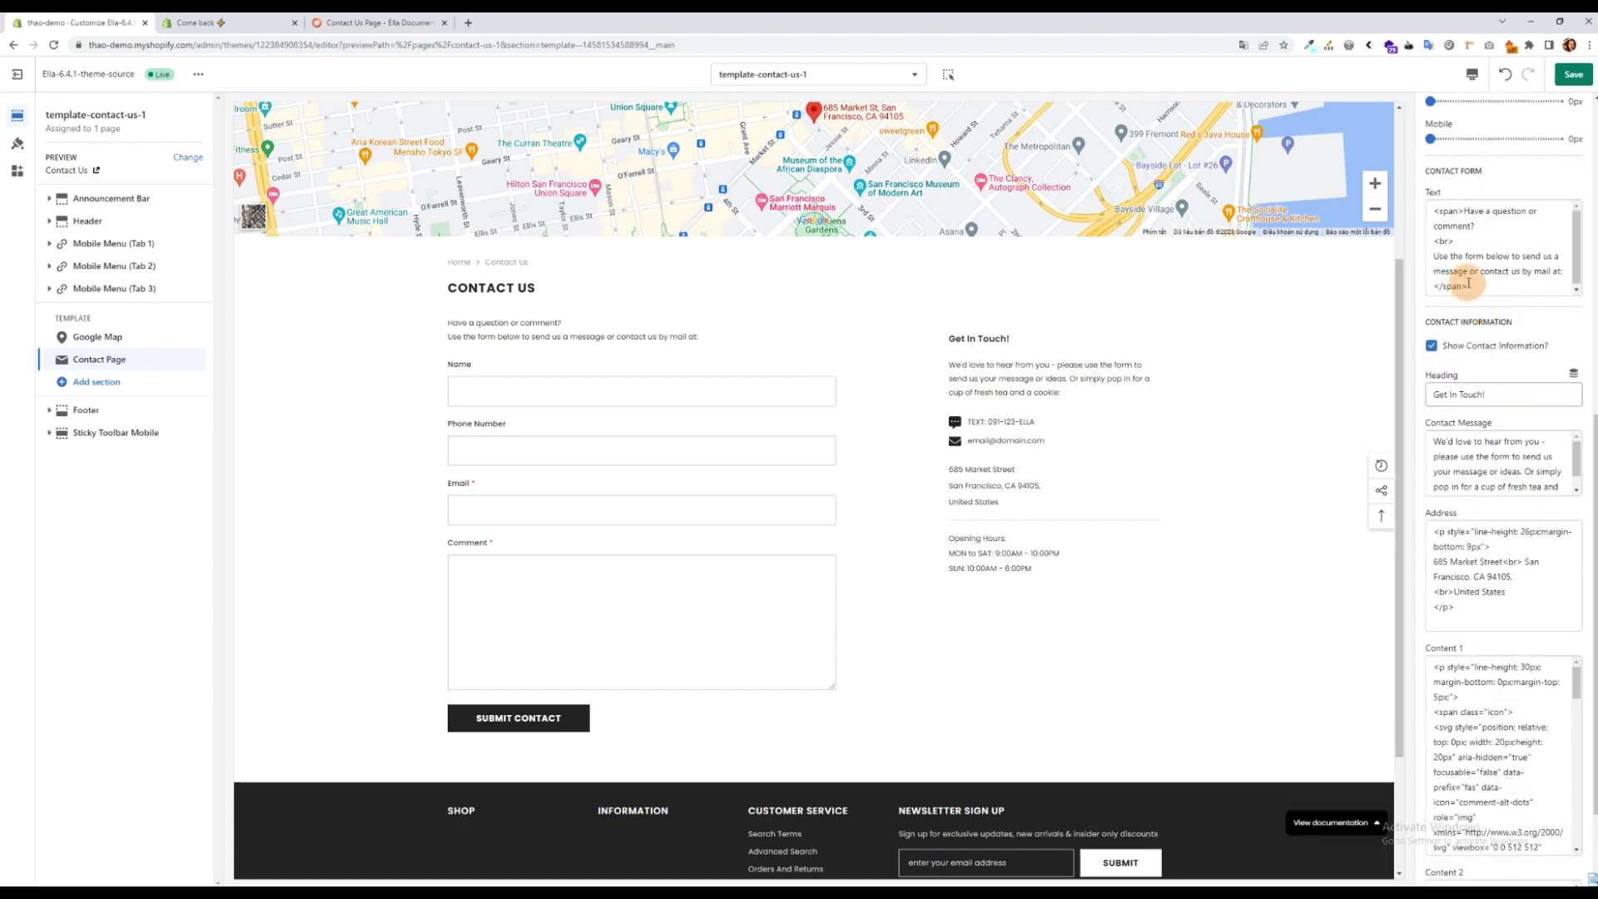
{"action": "left_click_drag", "start_coordinate": [1471, 288], "coordinate": [1425, 218]}
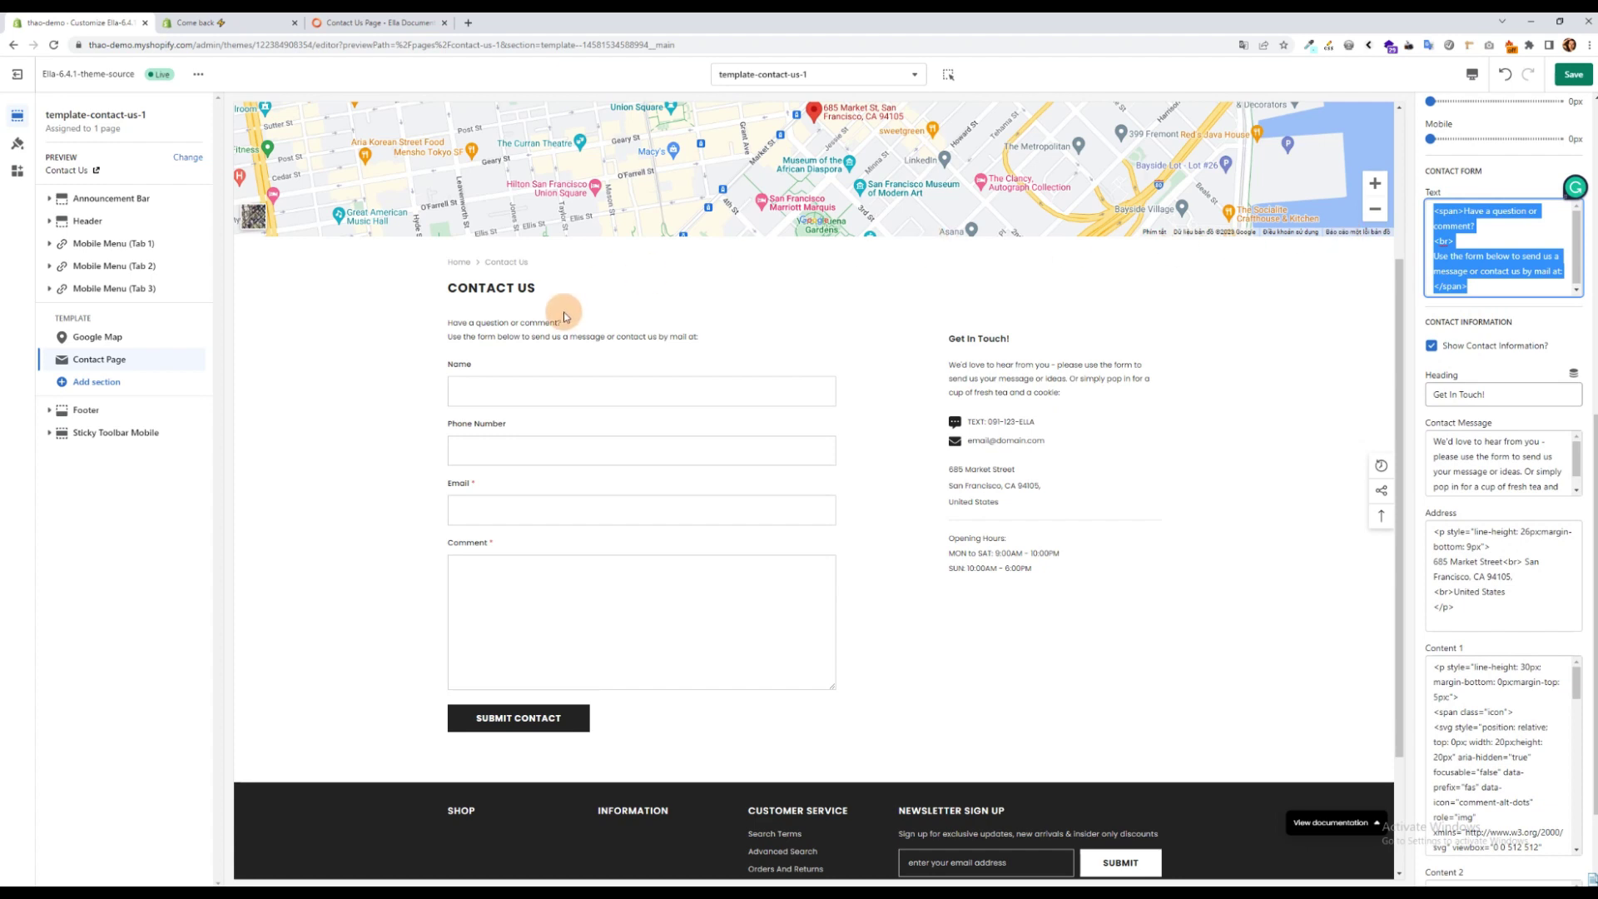
- Highlight the intro lines under CONTACT US, then save the template changes
{"action": "left_click_drag", "start_coordinate": [697, 337], "coordinate": [455, 325]}
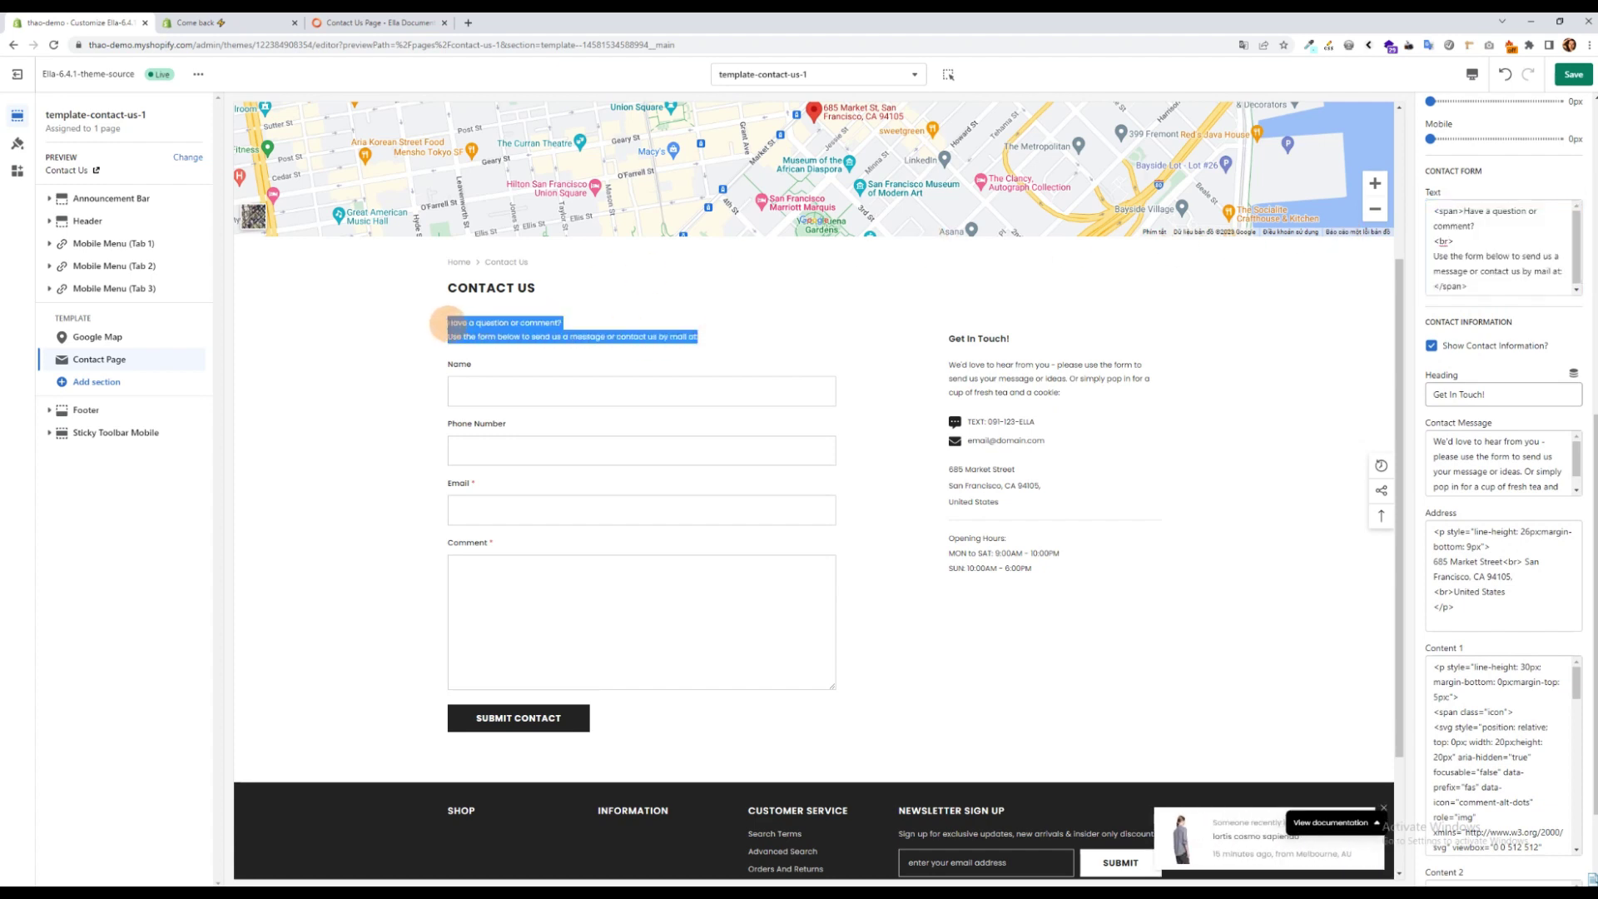
{"action": "scroll", "coordinate": [1455, 534], "scroll_direction": "down", "scroll_amount": 2}
{"action": "scroll", "coordinate": [1495, 562], "scroll_direction": "down", "scroll_amount": 2}
{"action": "scroll", "coordinate": [1494, 562], "scroll_direction": "down", "scroll_amount": 2}
{"action": "scroll", "coordinate": [1495, 562], "scroll_direction": "up", "scroll_amount": 3}
{"action": "scroll", "coordinate": [1486, 500], "scroll_direction": "up", "scroll_amount": 2}
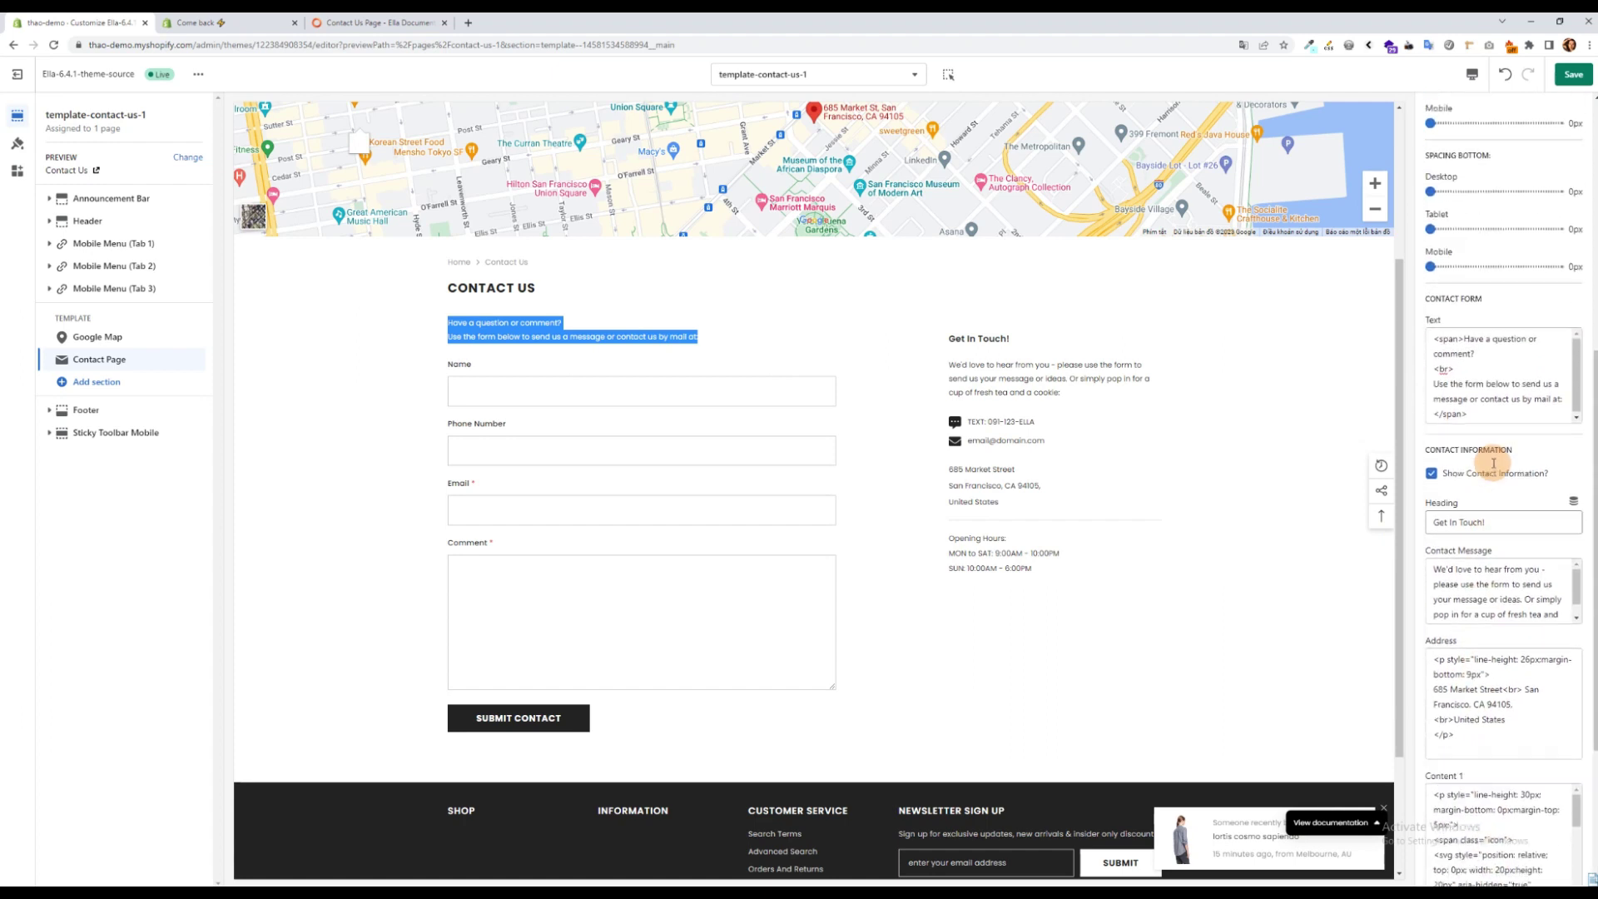
{"action": "scroll", "coordinate": [1492, 457], "scroll_direction": "up", "scroll_amount": 3}
{"action": "scroll", "coordinate": [1498, 472], "scroll_direction": "up", "scroll_amount": 3}
{"action": "scroll", "coordinate": [1497, 472], "scroll_direction": "up", "scroll_amount": 2}
{"action": "scroll", "coordinate": [1498, 473], "scroll_direction": "up", "scroll_amount": 2}
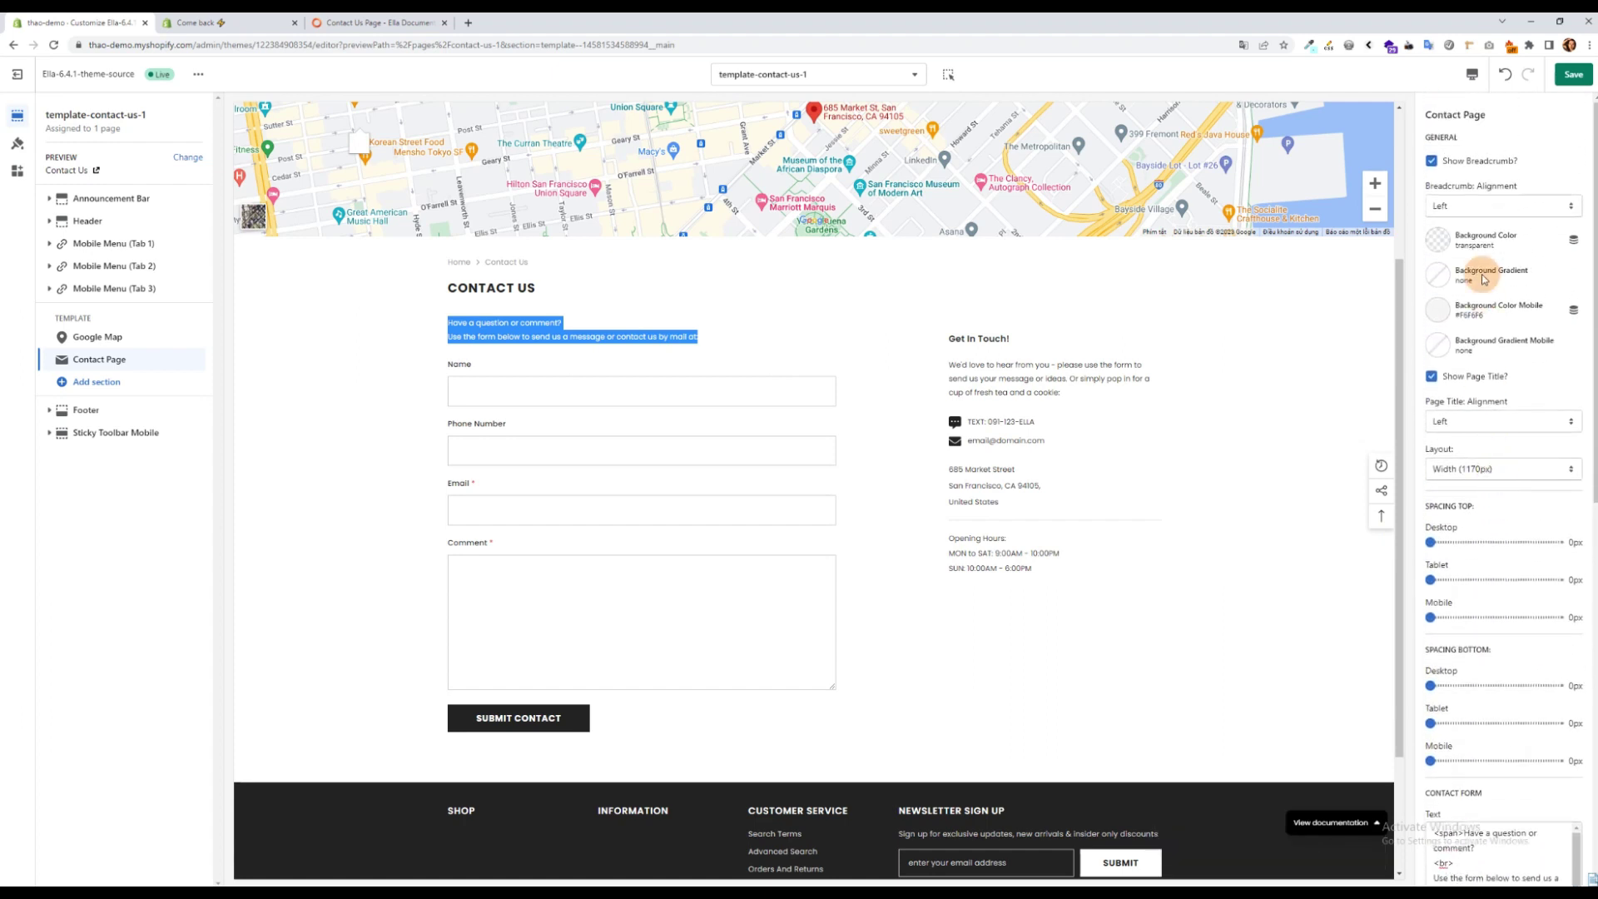
{"action": "left_click", "coordinate": [1573, 75]}
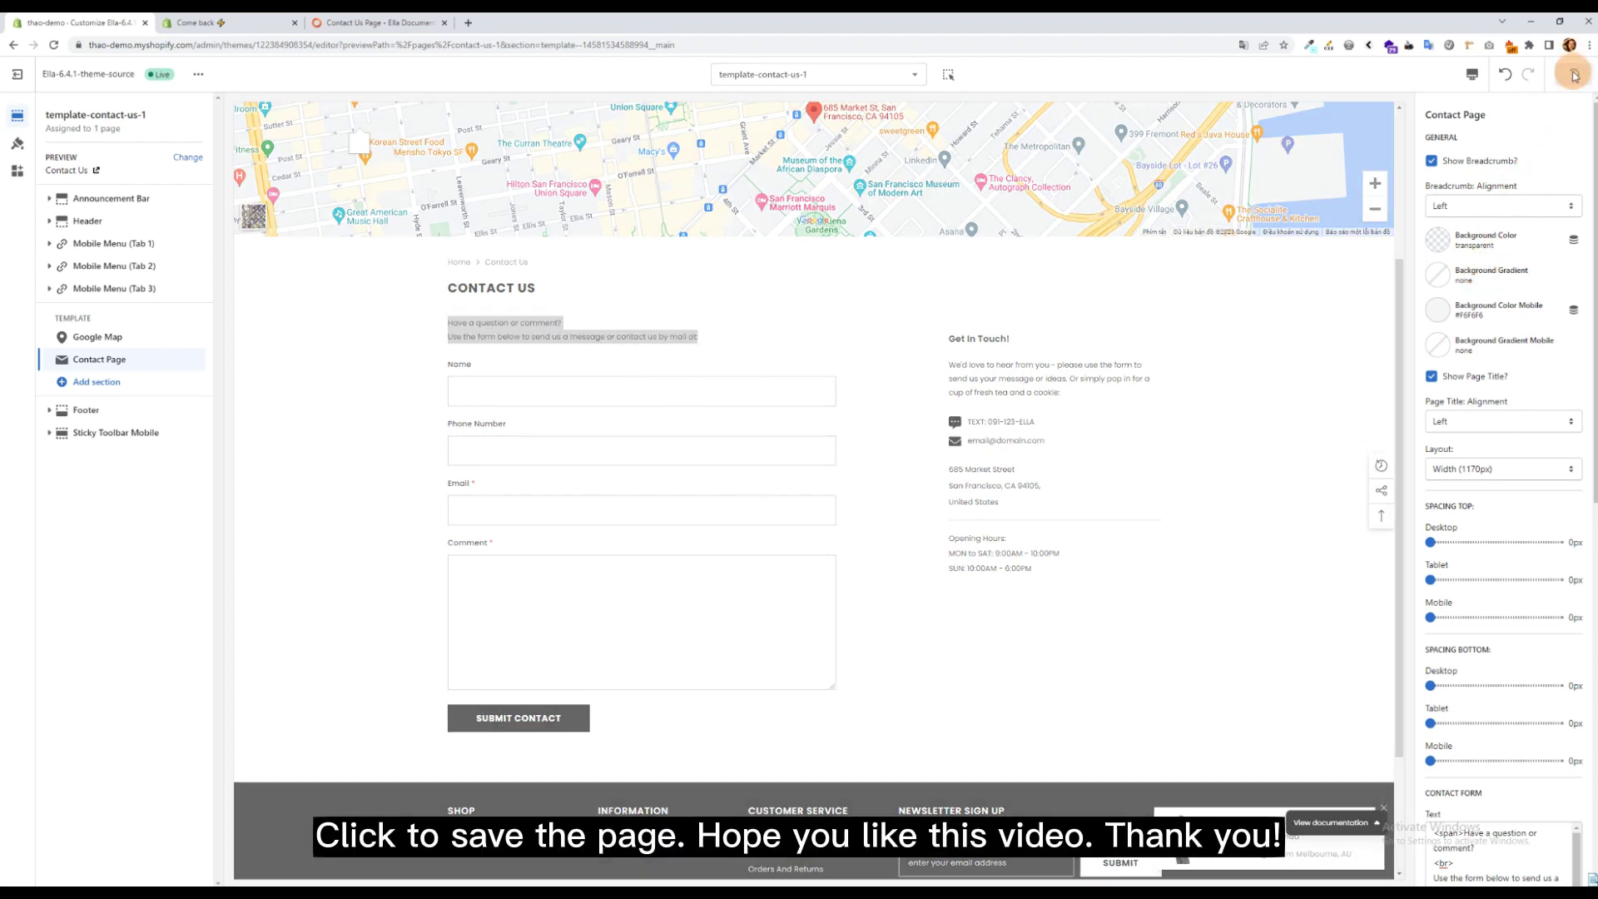